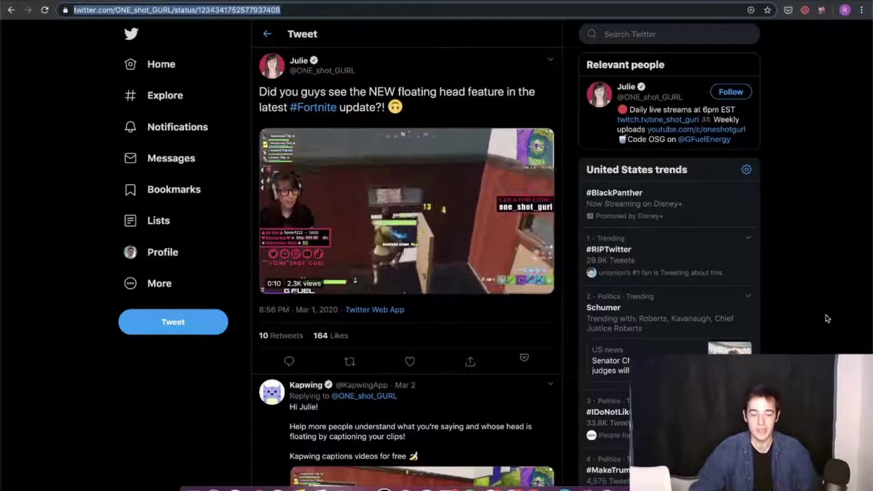
Open kapwing.com/studio in a new browser tab.
{"action": "mouse_move", "coordinate": [529, 181]}
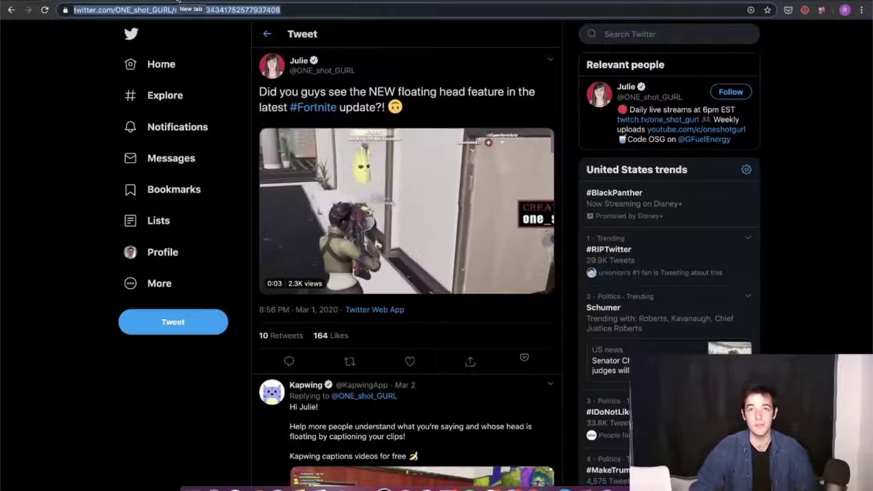
{"action": "key", "text": "super+t"}
{"action": "type", "text": "kapwing.co"}
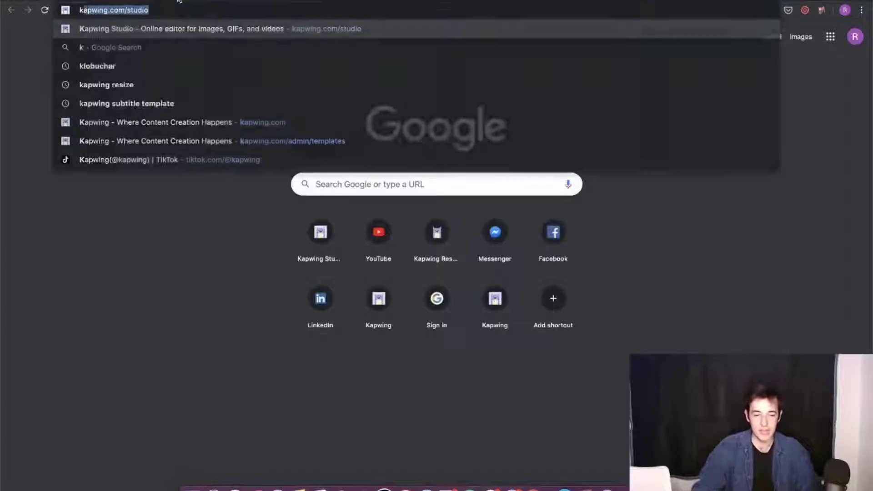
{"action": "type", "text": "m/studio"}
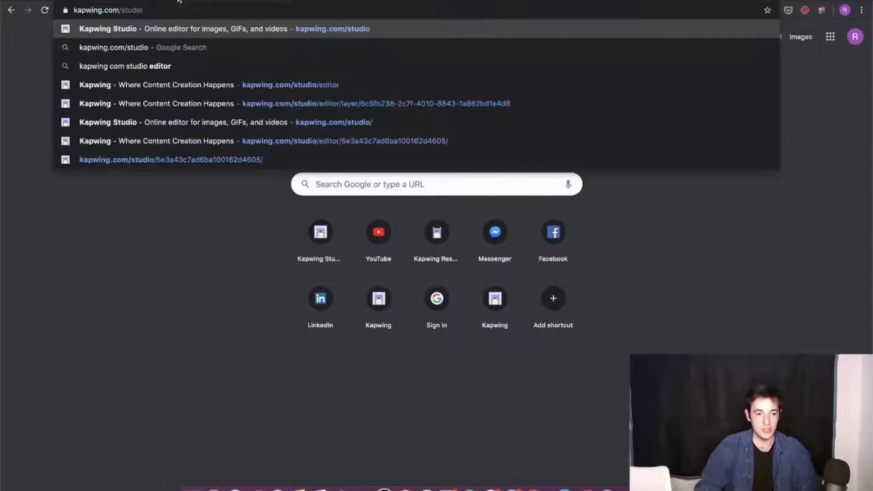
{"action": "key", "text": "Return"}
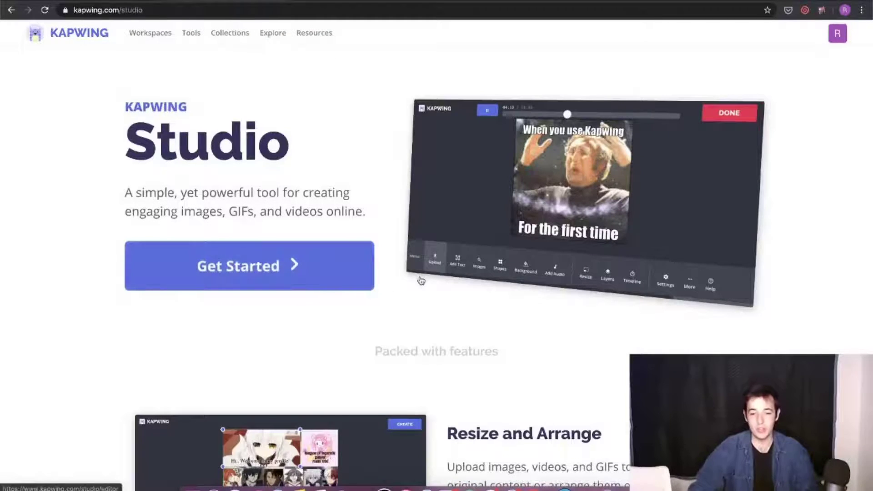
Start a new Studio project by importing the video from the copied tweet URL and preview the first seconds of the clip.
{"action": "left_click", "coordinate": [262, 285]}
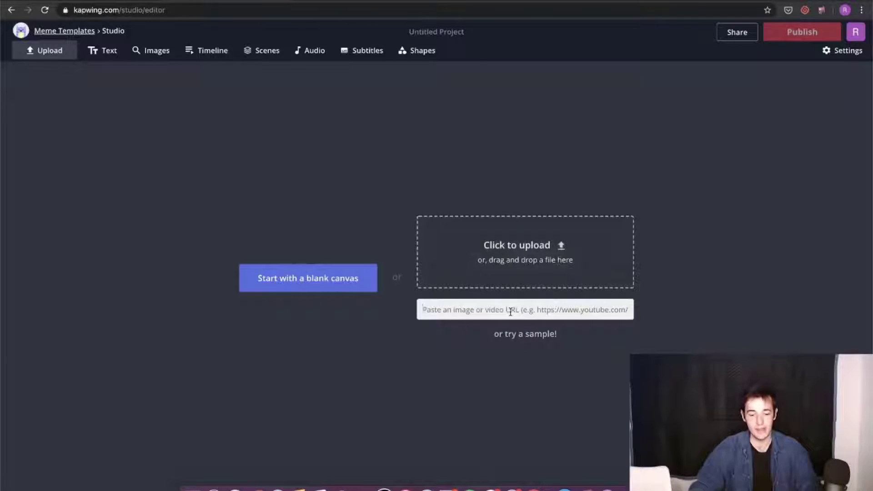
{"action": "key", "text": "super+v"}
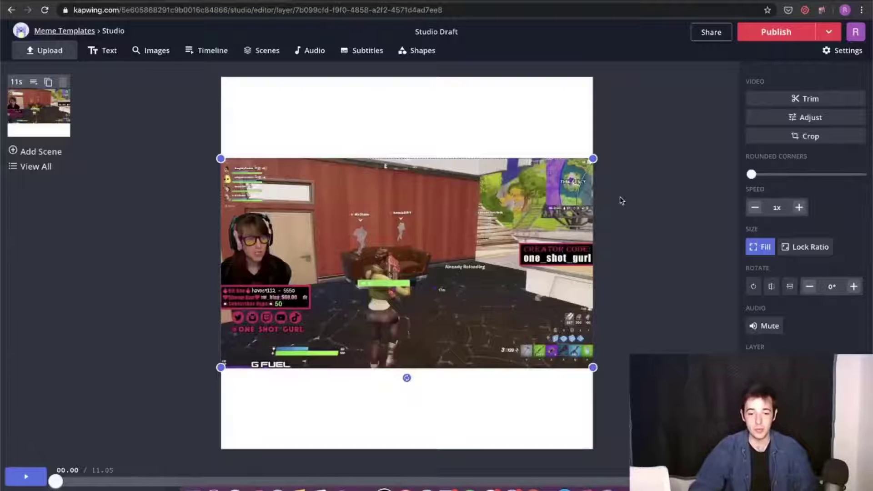
{"action": "key", "text": "space"}
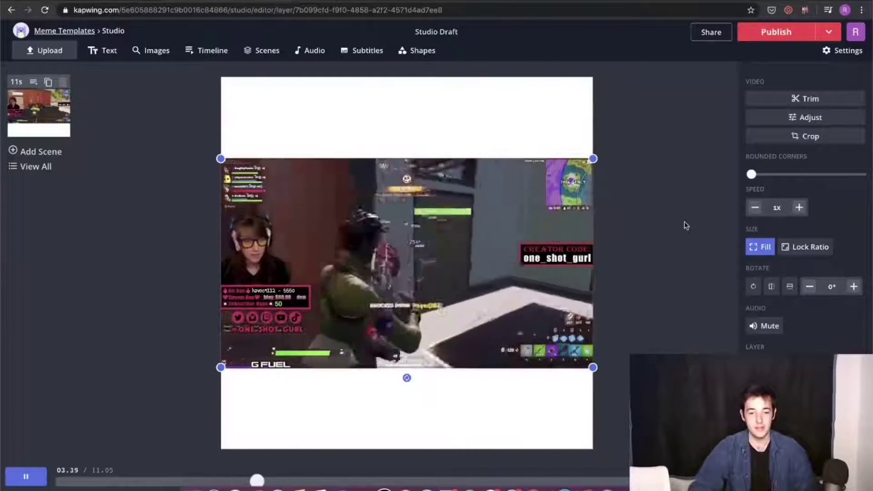
{"action": "key", "text": "space"}
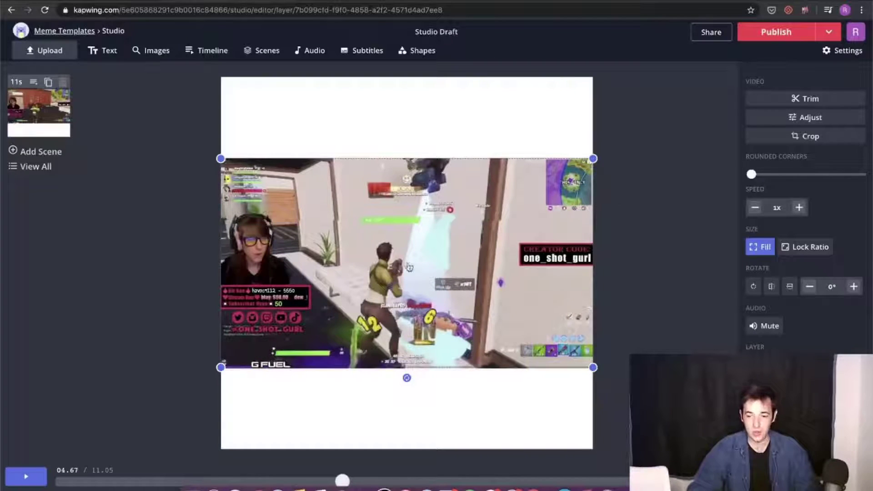
Set the canvas background color to yellow #FFEA00.
{"action": "left_click", "coordinate": [456, 121]}
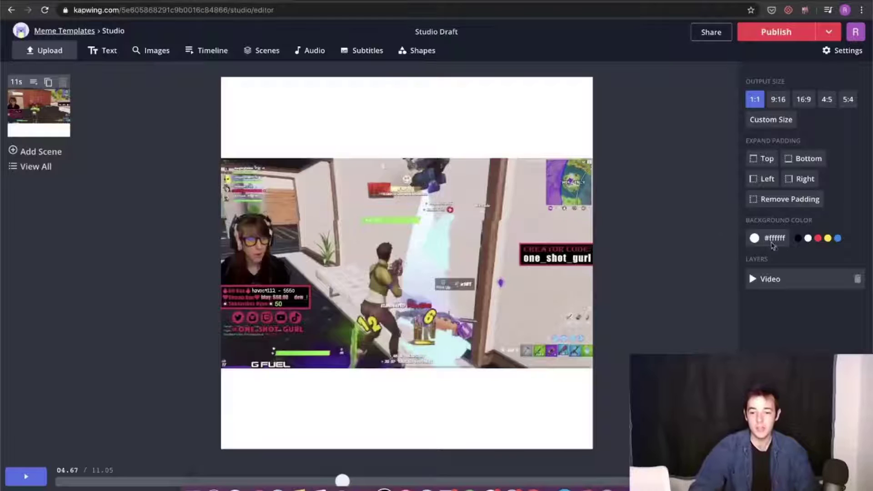
{"action": "left_click", "coordinate": [776, 237]}
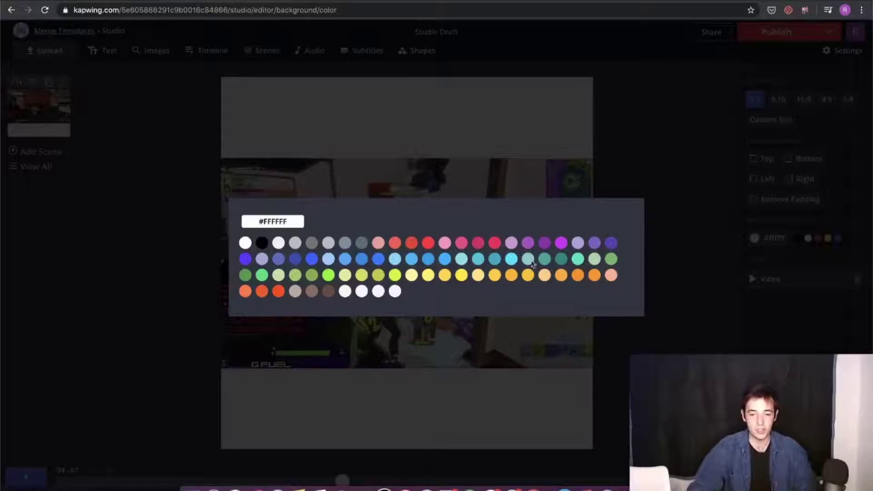
{"action": "left_click", "coordinate": [461, 275]}
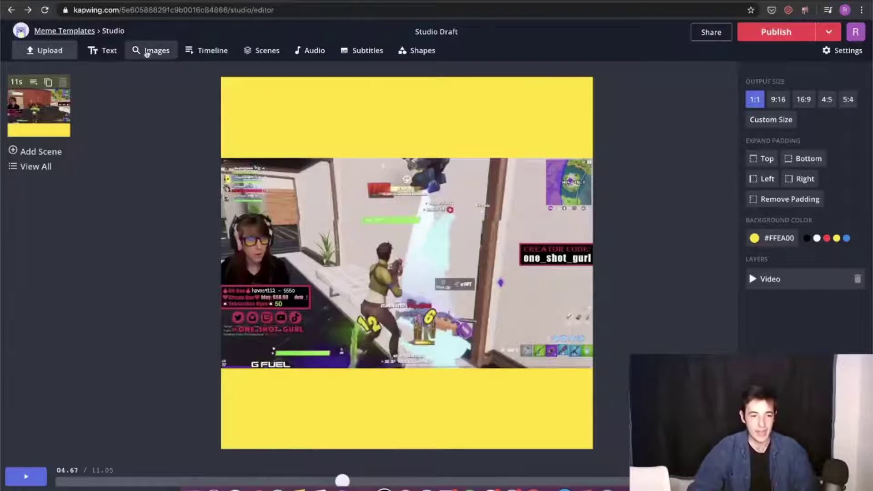
Add the title "Crazy Floating Head Glitch" centered in the yellow band above the video, scaled to font size 64.
{"action": "left_click", "coordinate": [121, 52]}
{"action": "left_click_drag", "start_coordinate": [453, 115], "coordinate": [543, 138]}
{"action": "double_click", "coordinate": [456, 131]}
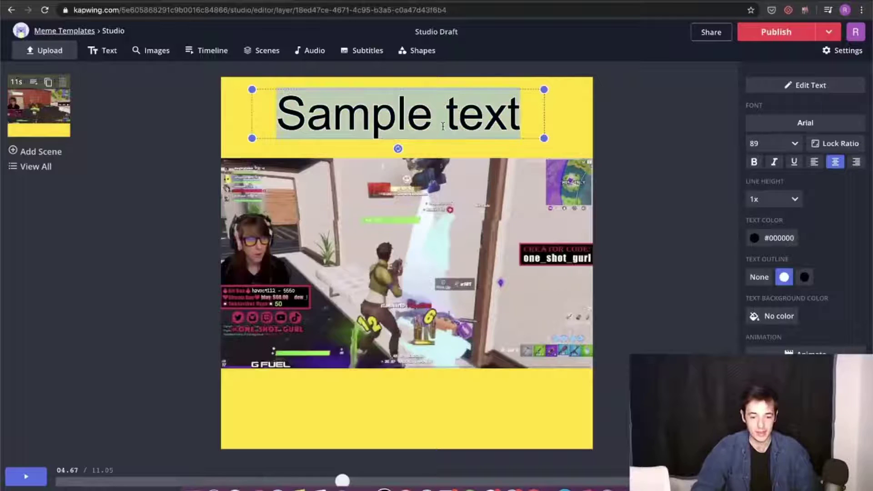
{"action": "type", "text": "Crazy Fl"}
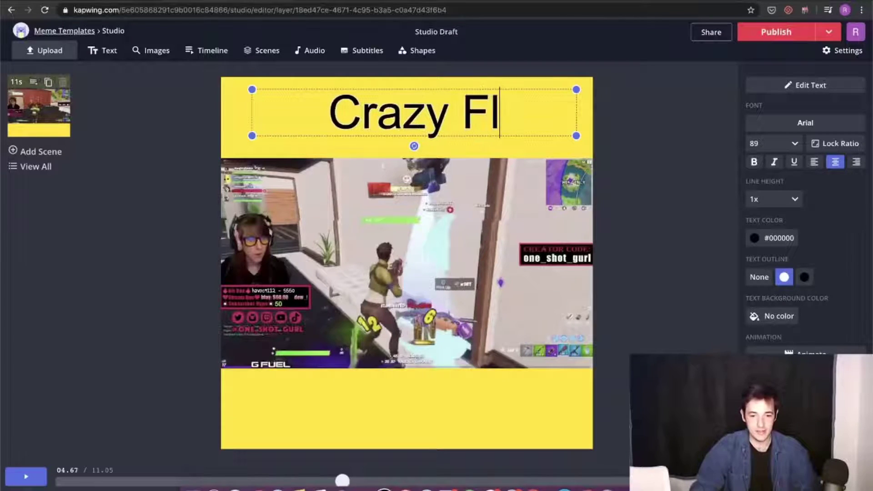
{"action": "type", "text": "oating Head Glitch"}
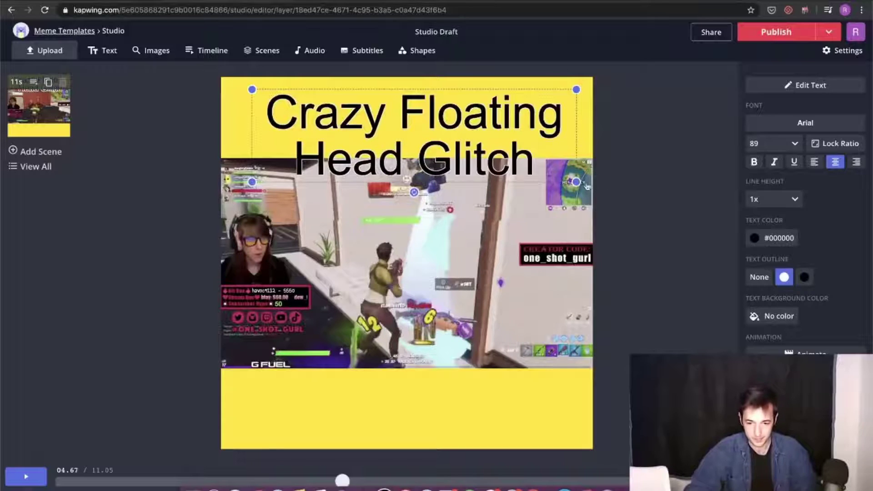
{"action": "left_click_drag", "start_coordinate": [576, 181], "coordinate": [580, 159]}
{"action": "left_click_drag", "start_coordinate": [485, 137], "coordinate": [477, 133]}
Change the title's font to Luckiest Guy.
{"action": "left_click", "coordinate": [803, 128]}
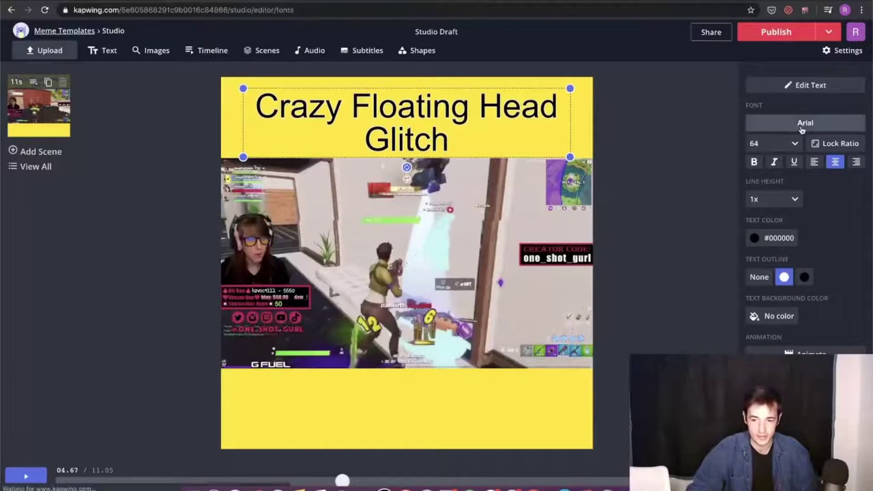
{"action": "left_click", "coordinate": [427, 147]}
{"action": "left_click", "coordinate": [436, 122]}
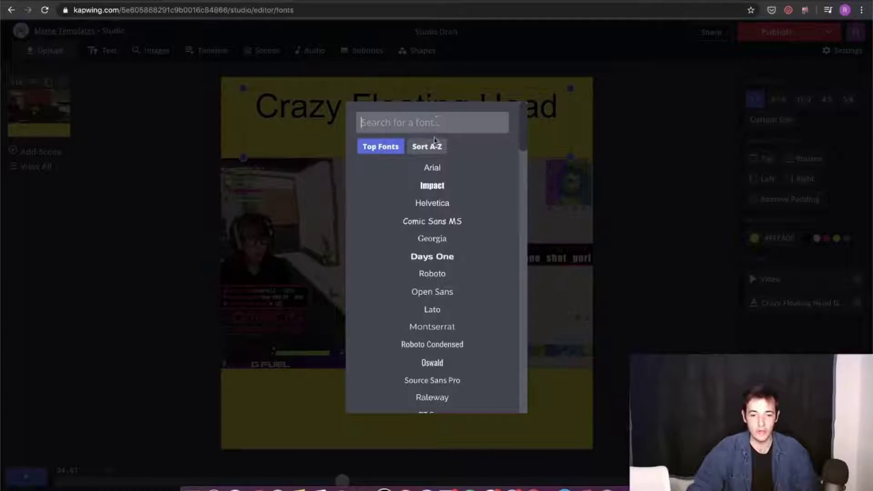
{"action": "left_click", "coordinate": [435, 145]}
{"action": "left_click", "coordinate": [431, 127]}
{"action": "type", "text": "luckiest"}
{"action": "left_click", "coordinate": [405, 168]}
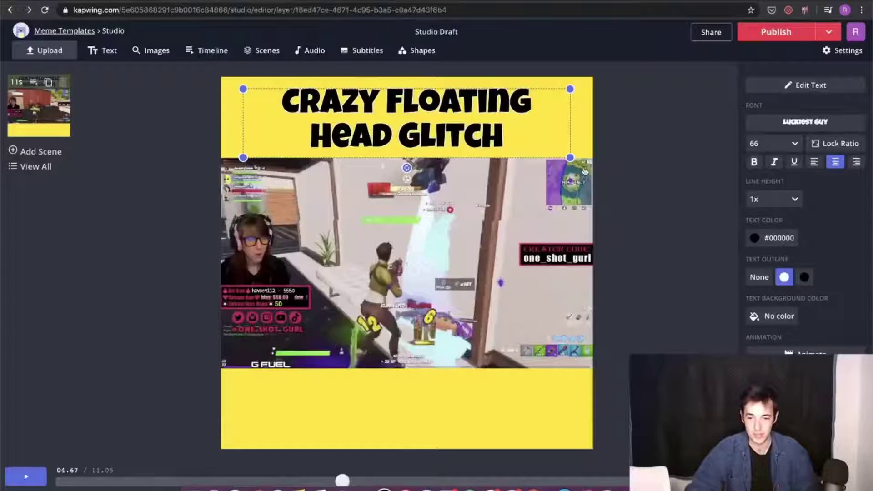
Enlarge the title to font size 72, center it in the yellow band above the video, and deselect it.
{"action": "left_click_drag", "start_coordinate": [569, 158], "coordinate": [582, 166]}
{"action": "left_click_drag", "start_coordinate": [486, 136], "coordinate": [483, 132]}
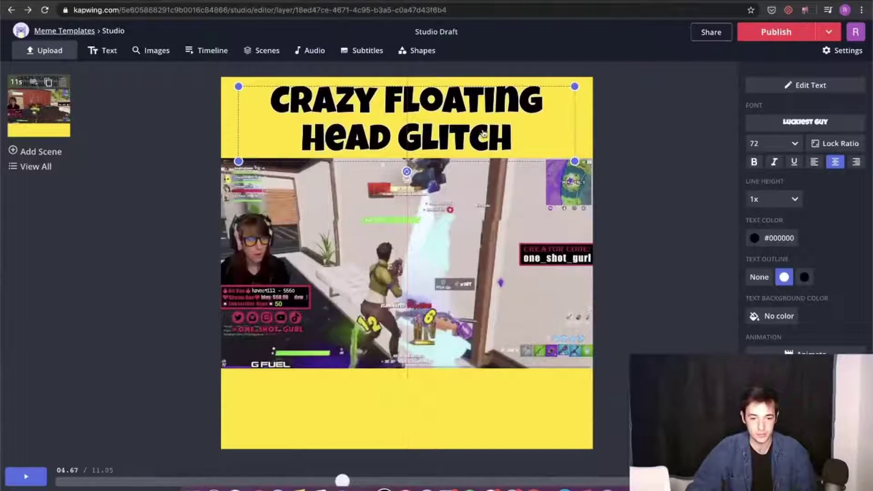
{"action": "left_click", "coordinate": [645, 152]}
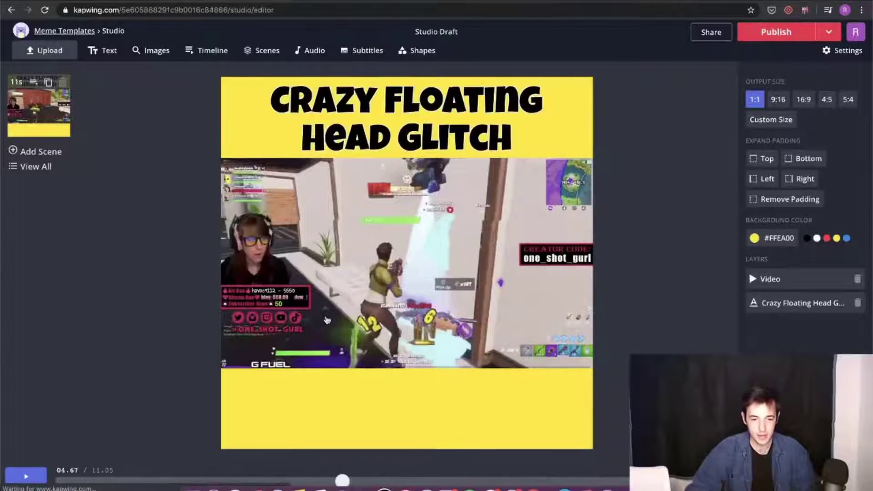
{"action": "left_click", "coordinate": [324, 318]}
{"action": "left_click", "coordinate": [668, 220]}
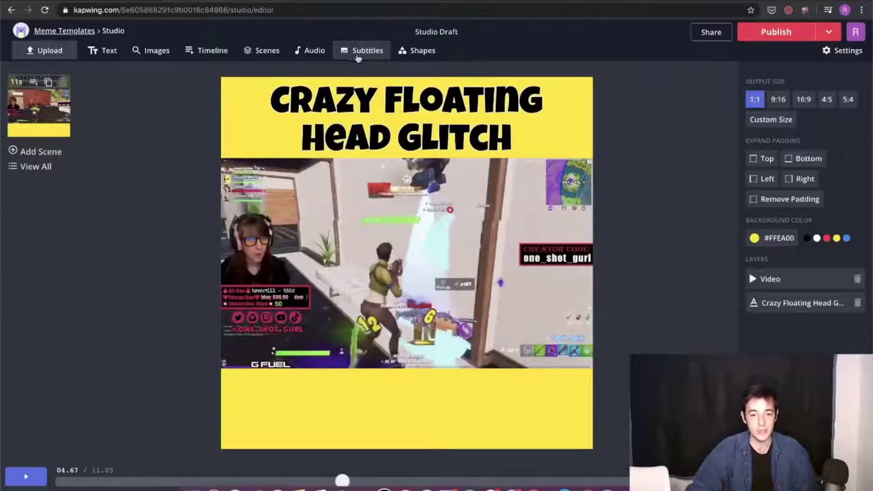
Open the subtitle editor and look at the auto-generate options without generating any subtitles.
{"action": "left_click", "coordinate": [362, 53]}
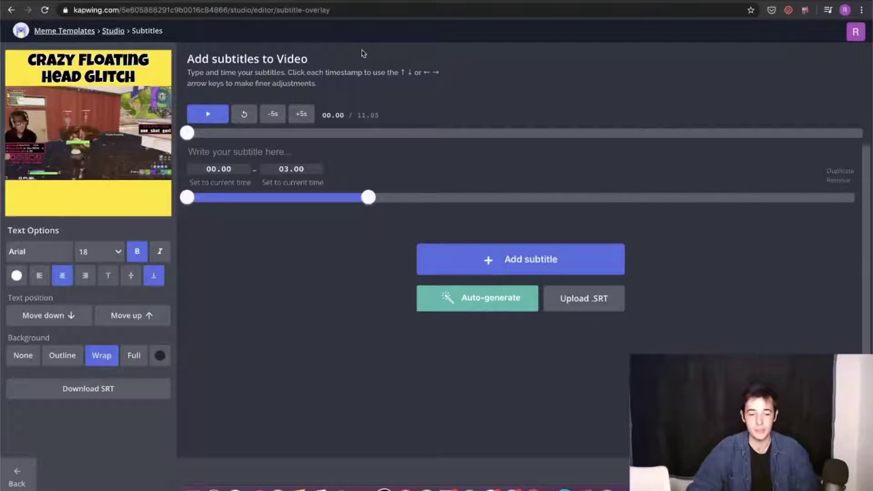
{"action": "left_click", "coordinate": [483, 313]}
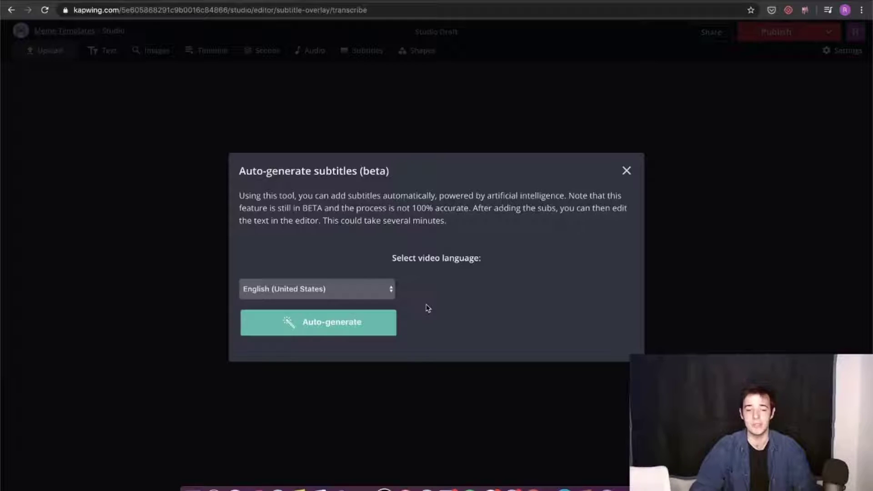
{"action": "left_click", "coordinate": [626, 171]}
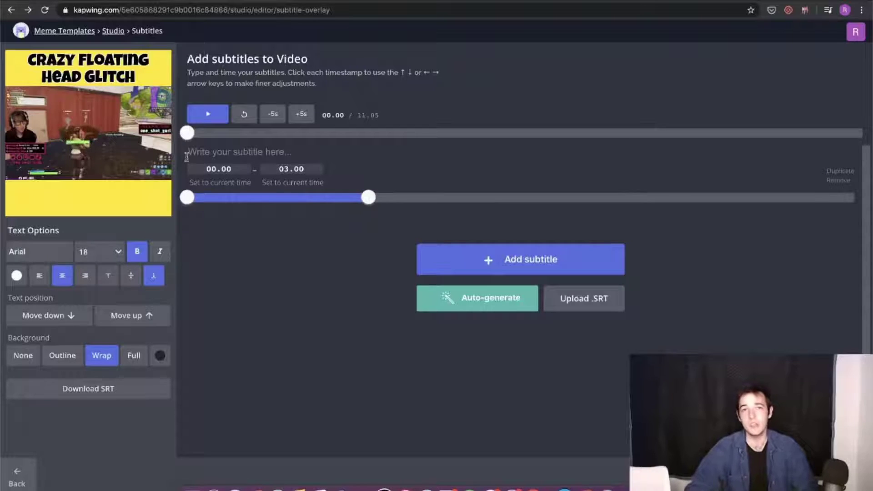
Play the clip's opening and write "Killed all the people" as the first subtitle.
{"action": "left_click", "coordinate": [207, 116]}
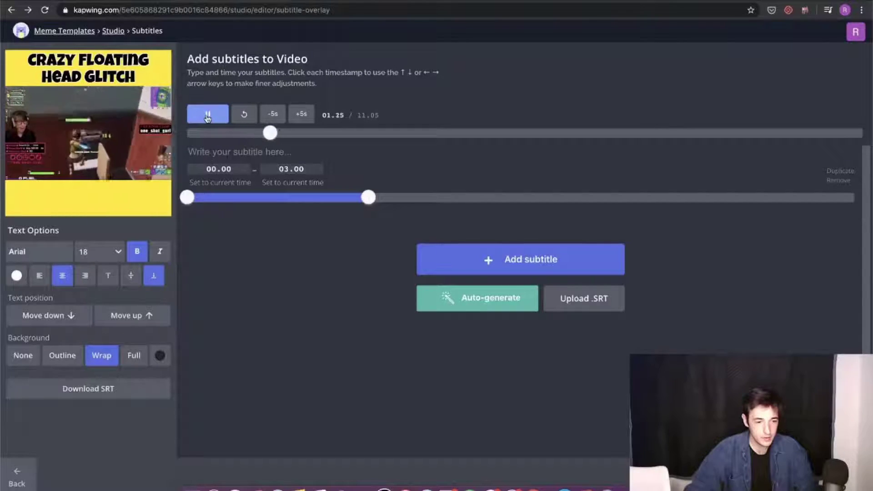
{"action": "left_click", "coordinate": [210, 151]}
{"action": "type", "text": "Kill"}
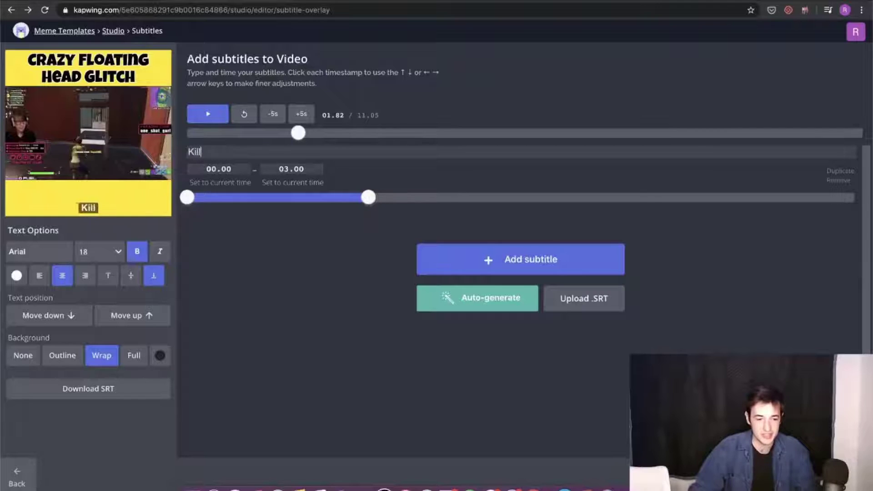
{"action": "type", "text": "ed all the pe"}
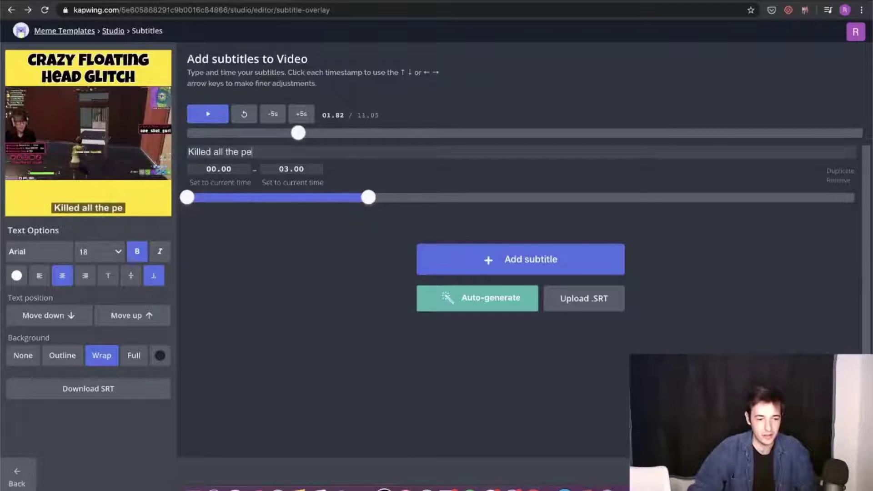
{"action": "type", "text": "ople"}
Replay the clip's opening and shorten the first subtitle's text to "Killed all the p".
{"action": "left_click", "coordinate": [192, 133]}
{"action": "left_click", "coordinate": [203, 116]}
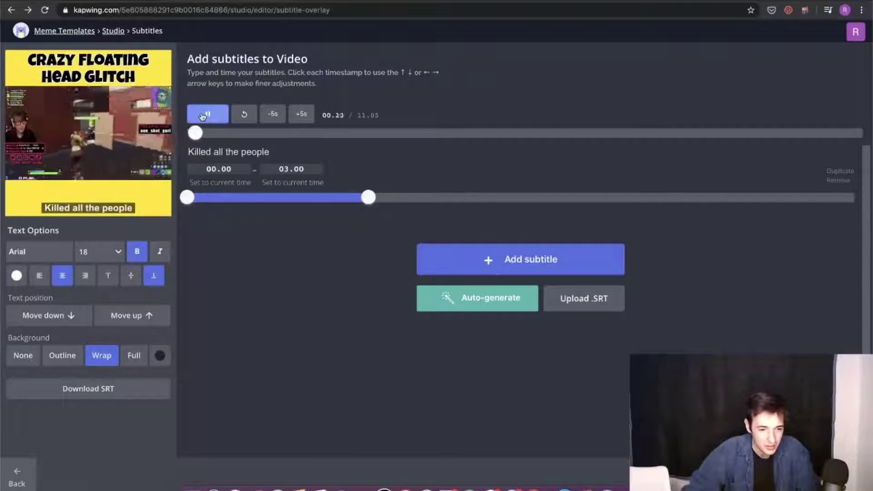
{"action": "left_click", "coordinate": [202, 116]}
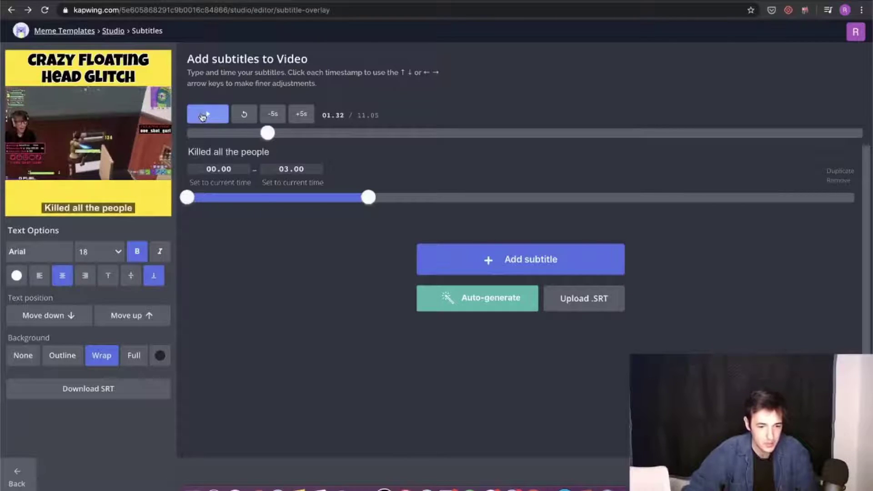
{"action": "left_click", "coordinate": [267, 152]}
{"action": "key", "text": "BackSpace"}
{"action": "key", "text": "BackSpace"}
{"action": "key", "text": "BackSpace"}
{"action": "key", "text": "BackSpace"}
{"action": "key", "text": "BackSpace"}
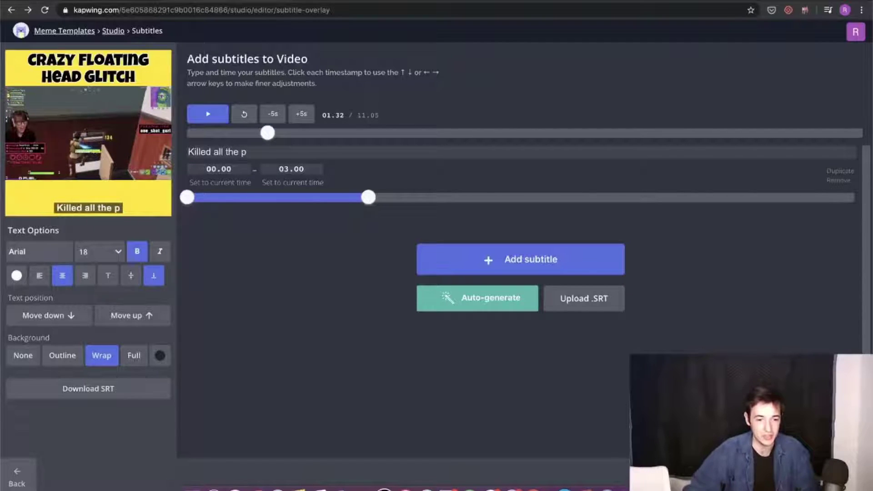
Set the first subtitle to end at 01.05 and replay the opening to check its timing.
{"action": "left_click_drag", "start_coordinate": [379, 202], "coordinate": [257, 202]}
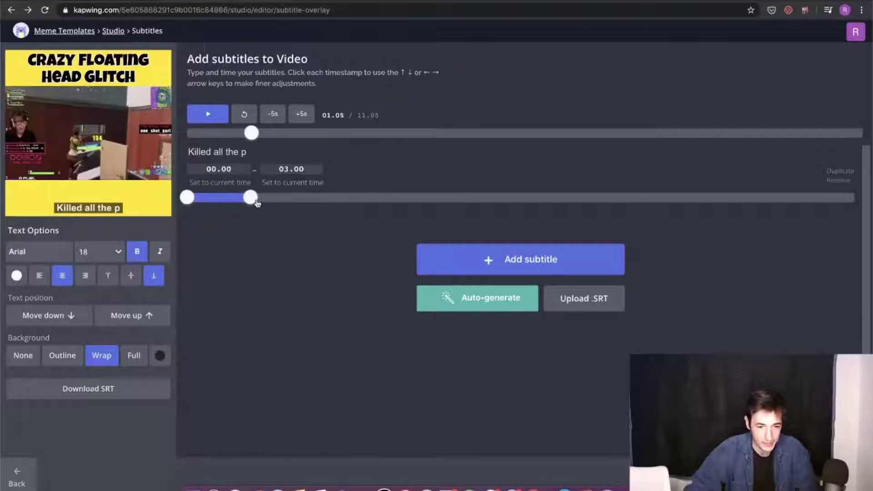
{"action": "left_click", "coordinate": [208, 114]}
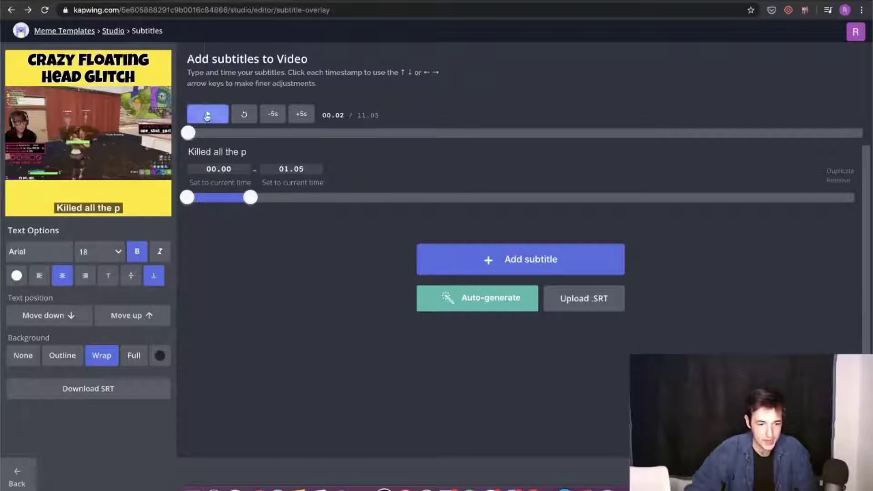
{"action": "left_click", "coordinate": [208, 115]}
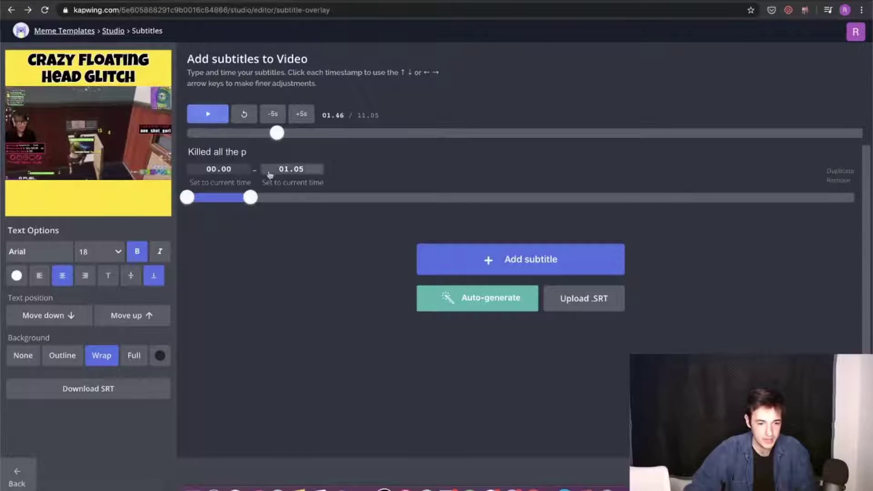
Add a second subtitle reading "AHHHHH!!!!" and shorten it to end at about 01.51.
{"action": "left_click", "coordinate": [506, 259]}
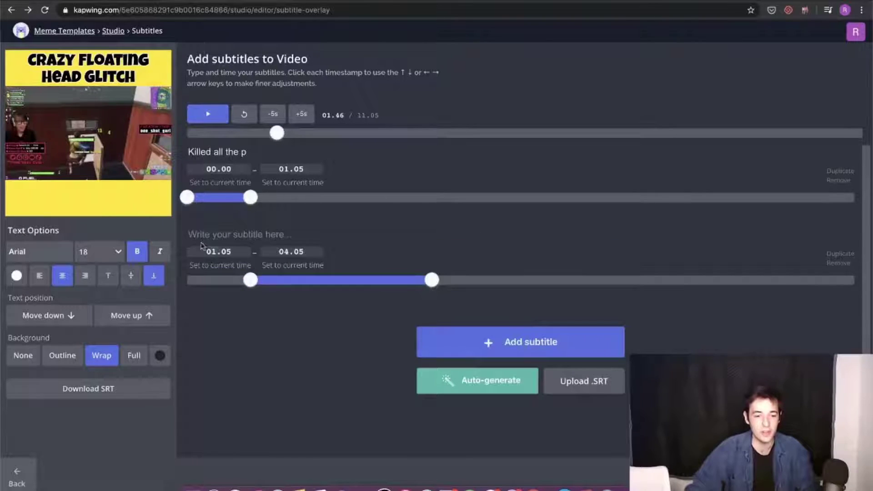
{"action": "type", "text": "AHHHHHH!!!!"}
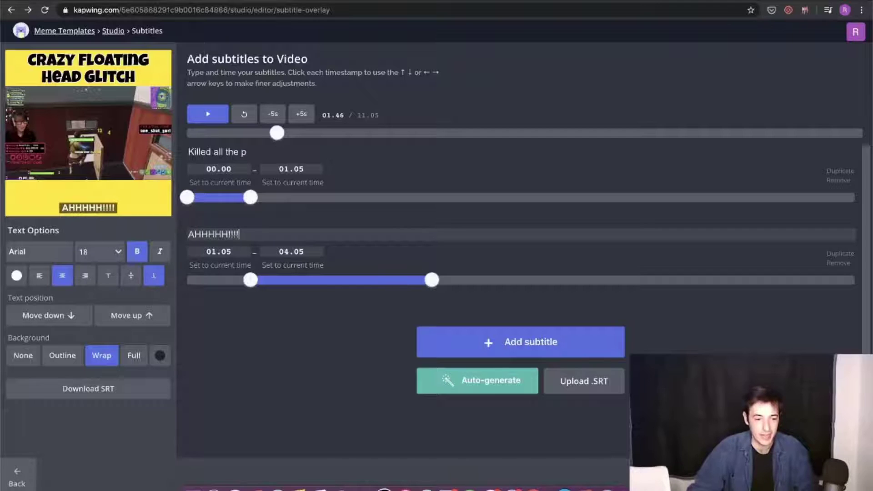
{"action": "left_click_drag", "start_coordinate": [444, 282], "coordinate": [281, 286]}
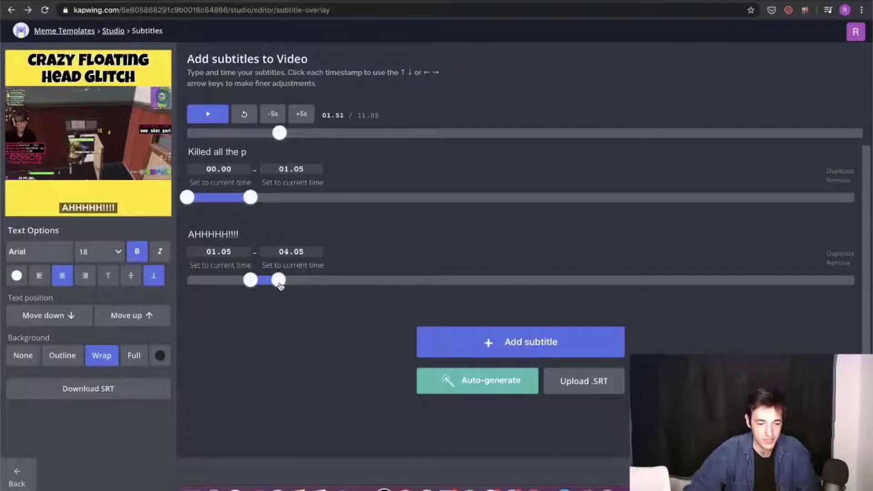
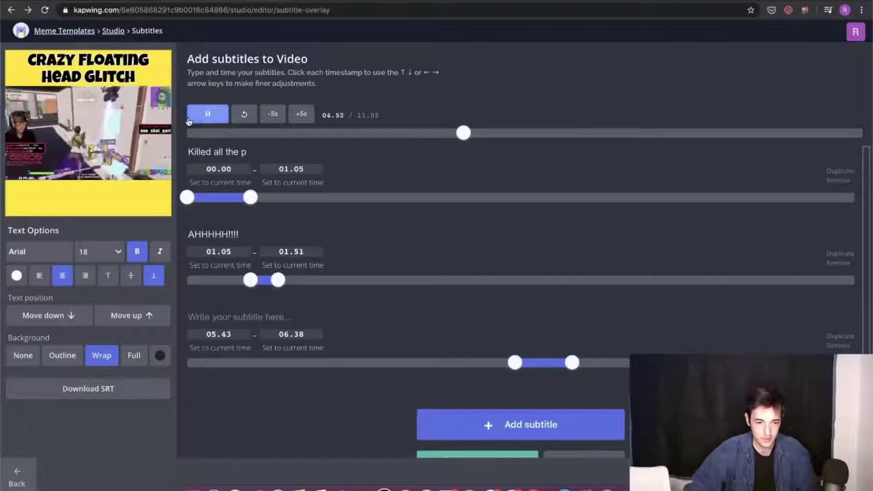
Write "What?! His Head!" as the third subtitle's text and replay that part of the clip to check its timing.
{"action": "left_click", "coordinate": [244, 318]}
{"action": "type", "text": "What?! His"}
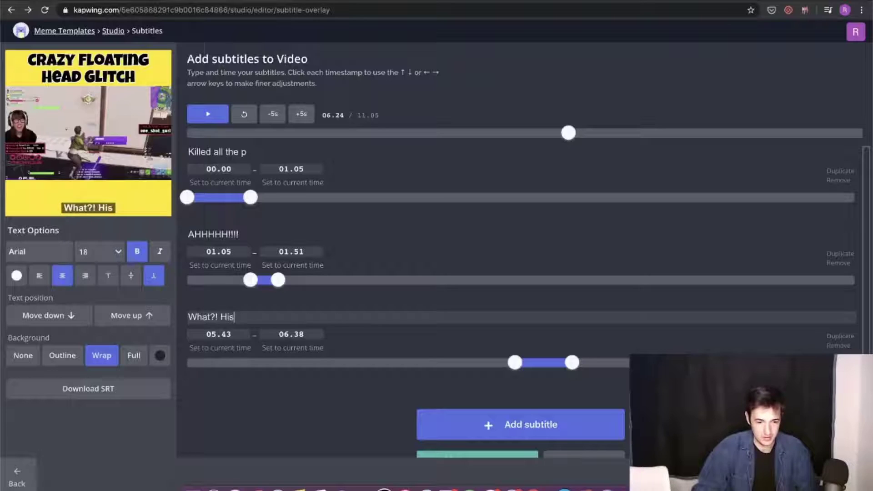
{"action": "type", "text": "Head!"}
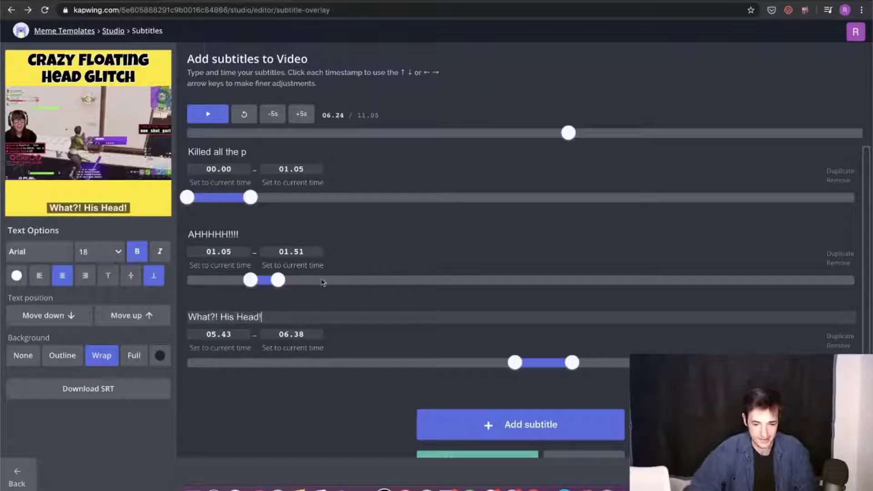
{"action": "left_click", "coordinate": [503, 133]}
{"action": "left_click", "coordinate": [208, 115]}
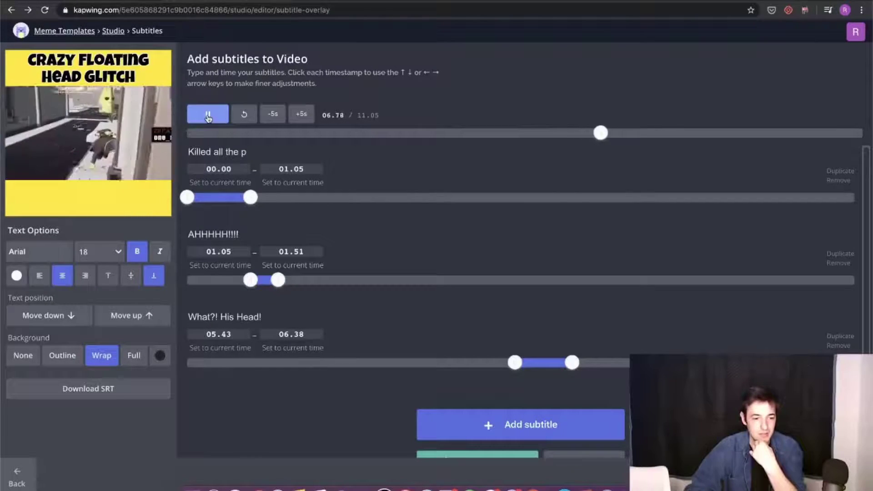
{"action": "left_click", "coordinate": [208, 116]}
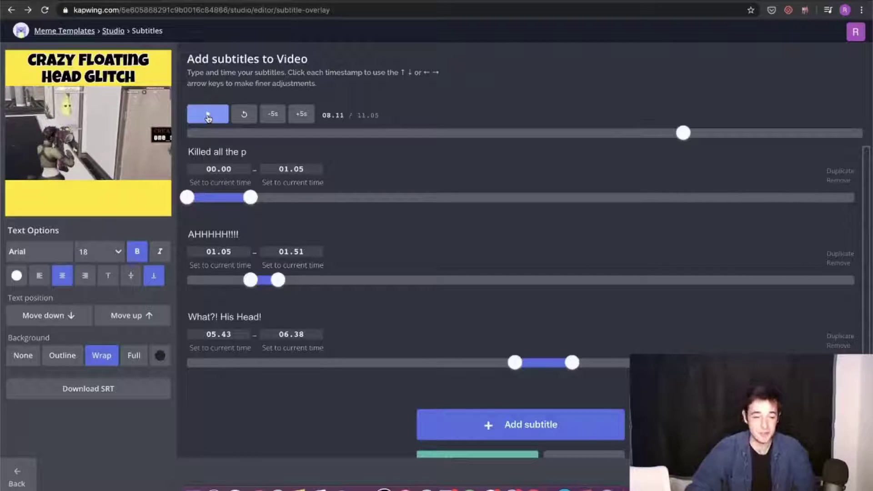
Replay the clip from about 2 seconds to locate the next spoken line, and add a fourth subtitle spanning 02.54 to 05.54.
{"action": "left_click", "coordinate": [323, 135]}
{"action": "left_click_drag", "start_coordinate": [323, 134], "coordinate": [405, 132]}
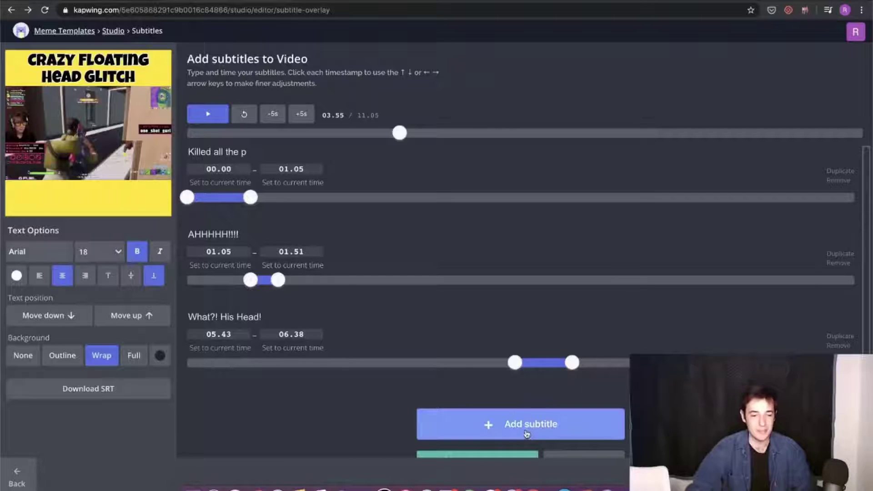
{"action": "left_click", "coordinate": [308, 132]}
{"action": "left_click", "coordinate": [210, 115]}
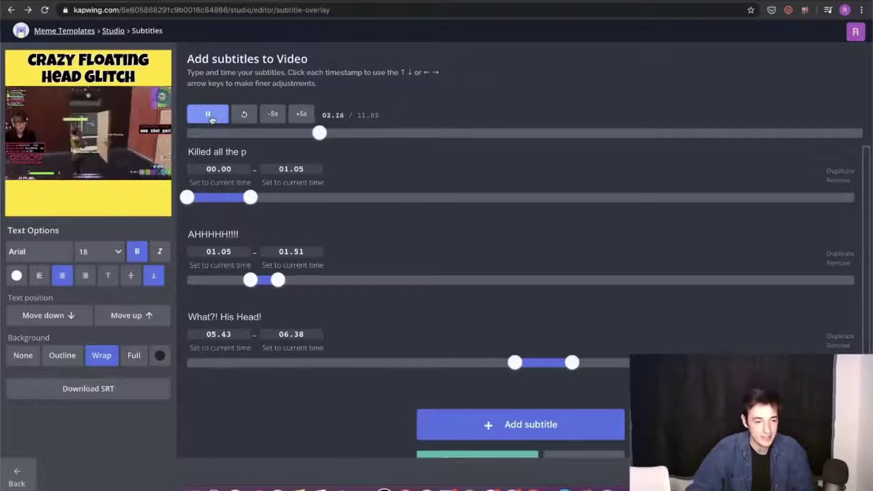
{"action": "left_click", "coordinate": [209, 114]}
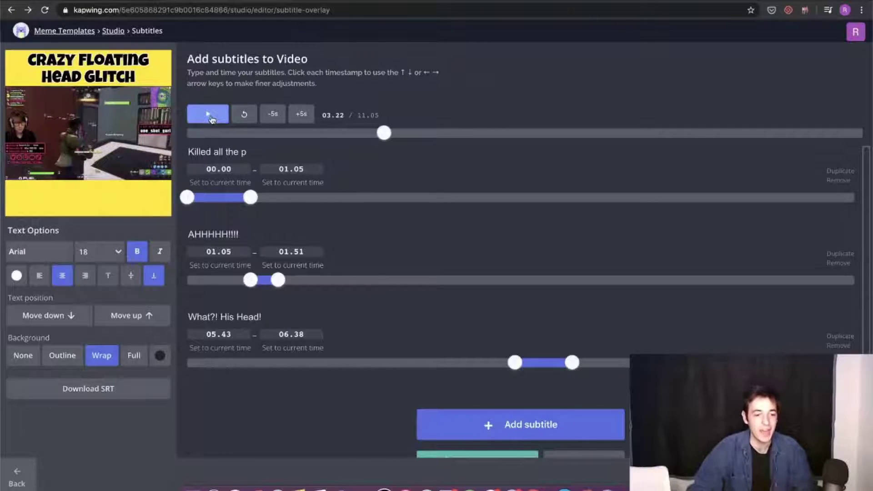
{"action": "left_click", "coordinate": [541, 425]}
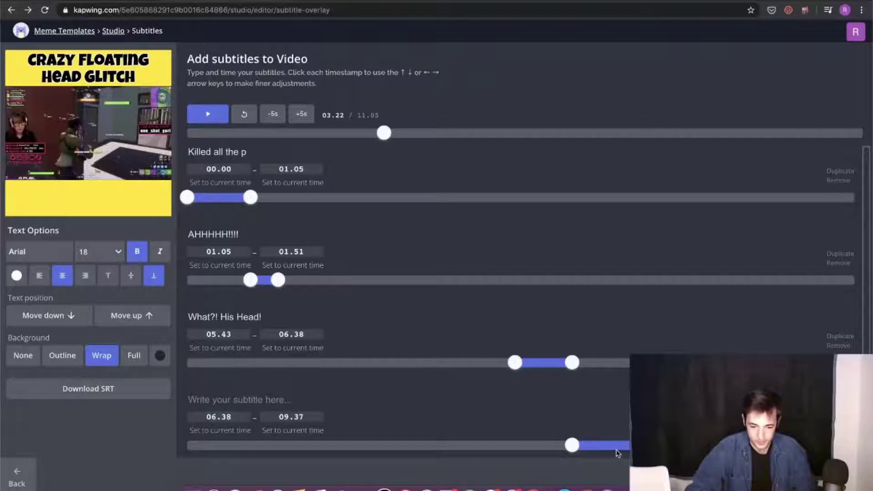
{"action": "left_click_drag", "start_coordinate": [597, 444], "coordinate": [366, 444]}
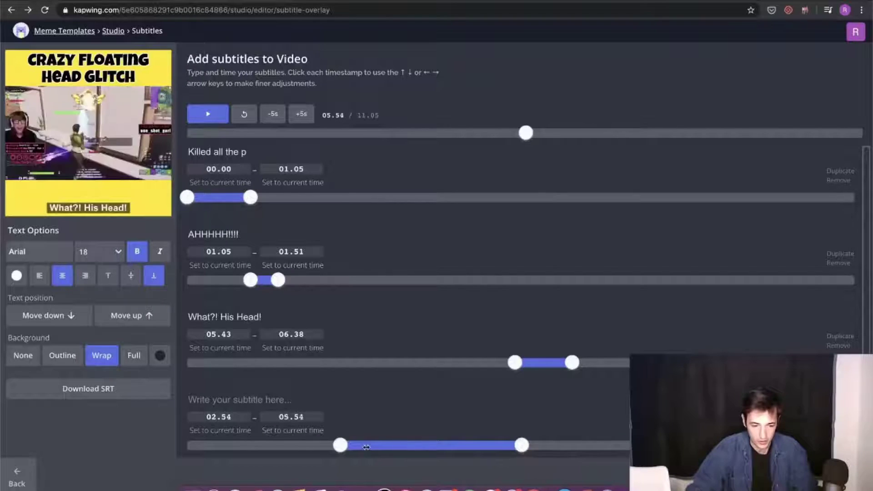
Write "*Behind Us. Behind Us*" as the fourth subtitle's text, including the asterisks at both ends.
{"action": "left_click", "coordinate": [244, 398]}
{"action": "type", "text": "B"}
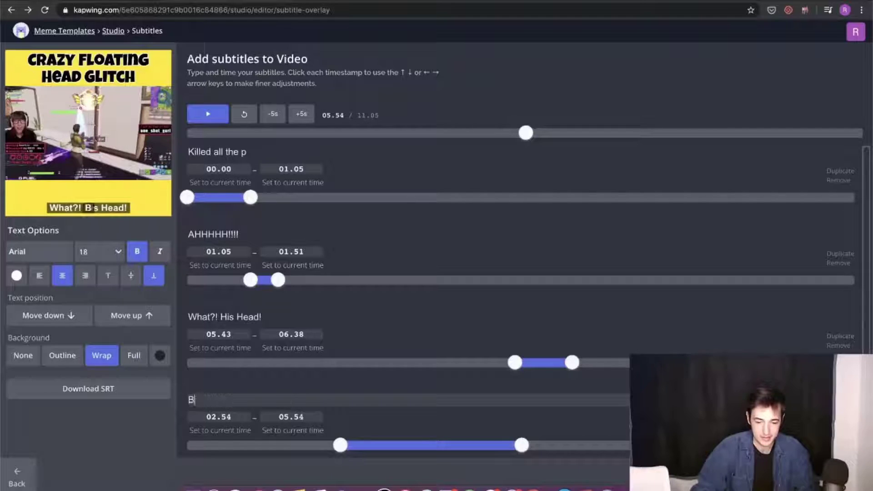
{"action": "type", "text": "ehind Us. Behind Us"}
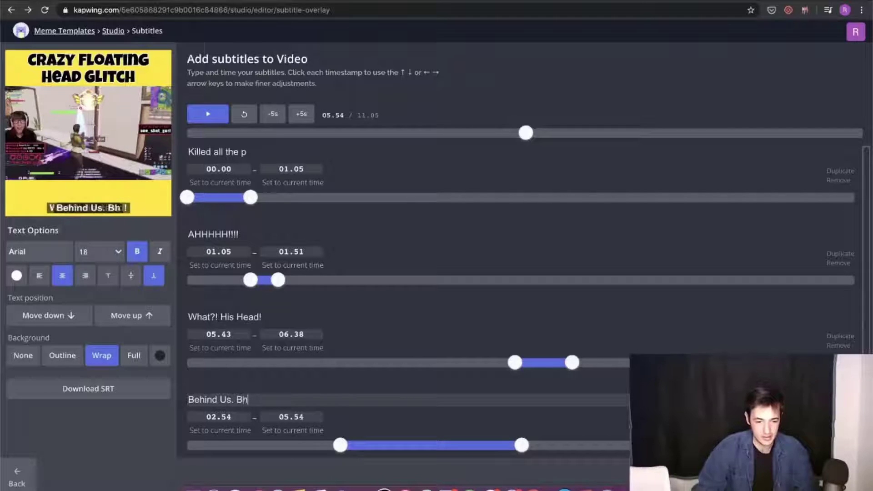
{"action": "type", "text": "*"}
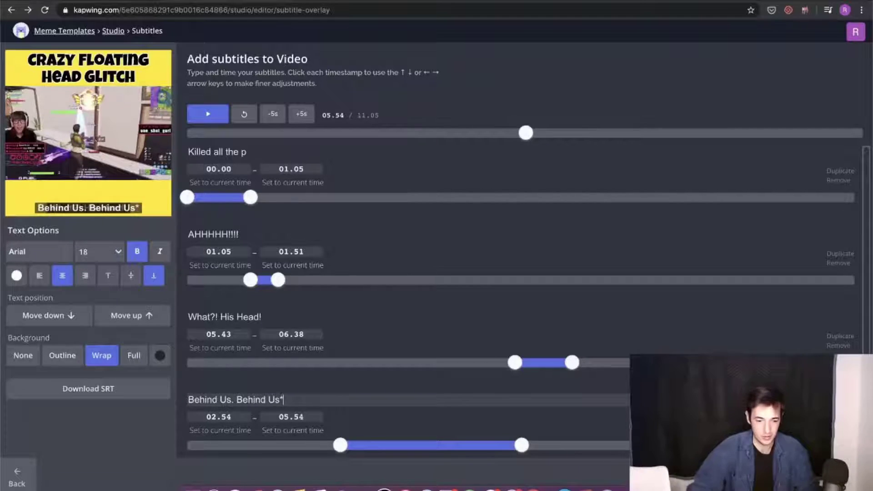
{"action": "key", "text": "super+Left"}
{"action": "type", "text": "*"}
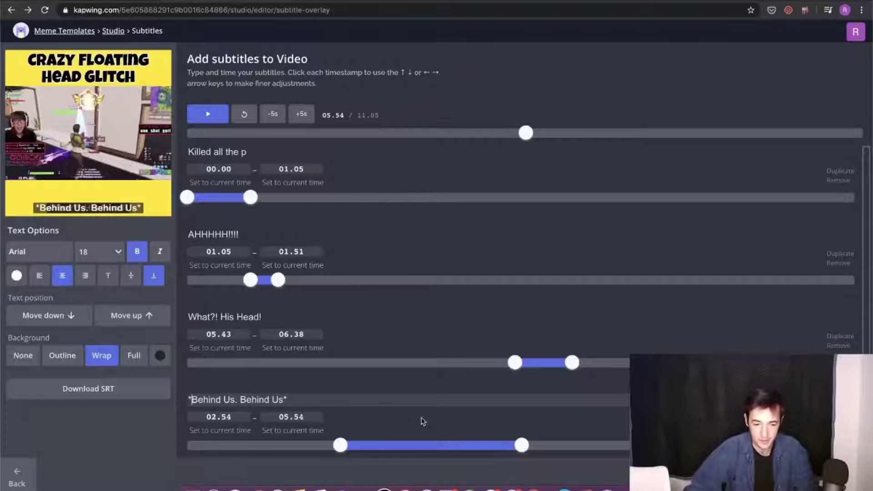
Set the fourth subtitle to run from 02.76 to 03.36 and replay the clip to check its timing.
{"action": "left_click", "coordinate": [208, 114]}
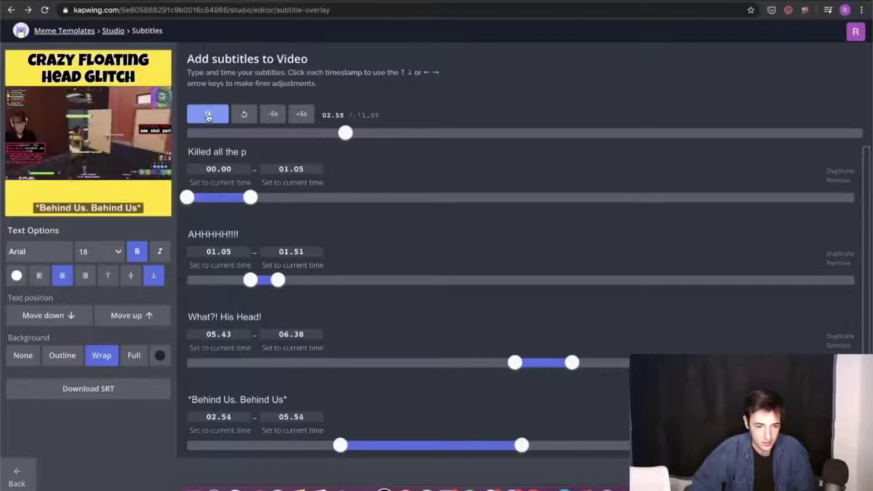
{"action": "left_click", "coordinate": [208, 117]}
{"action": "left_click_drag", "start_coordinate": [345, 446], "coordinate": [377, 449]}
{"action": "left_click_drag", "start_coordinate": [525, 448], "coordinate": [389, 447]}
{"action": "left_click", "coordinate": [337, 135]}
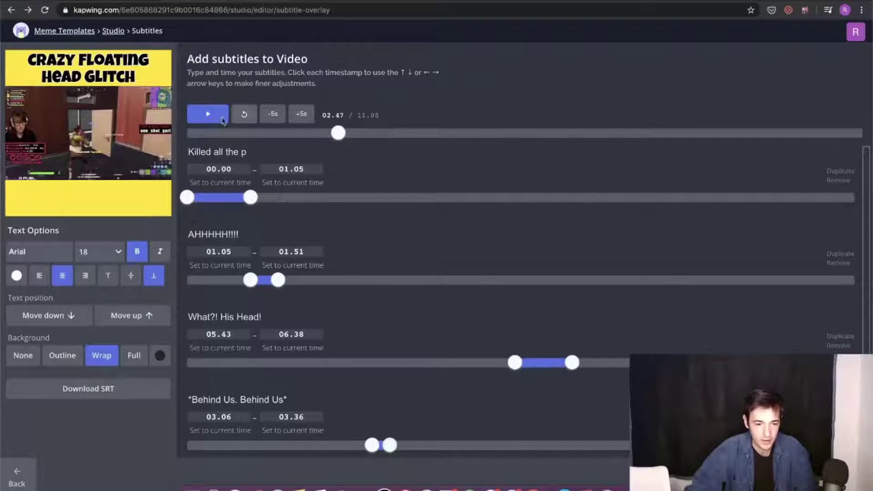
{"action": "left_click_drag", "start_coordinate": [372, 449], "coordinate": [353, 449]}
{"action": "left_click_drag", "start_coordinate": [355, 133], "coordinate": [335, 133]}
{"action": "left_click", "coordinate": [211, 118]}
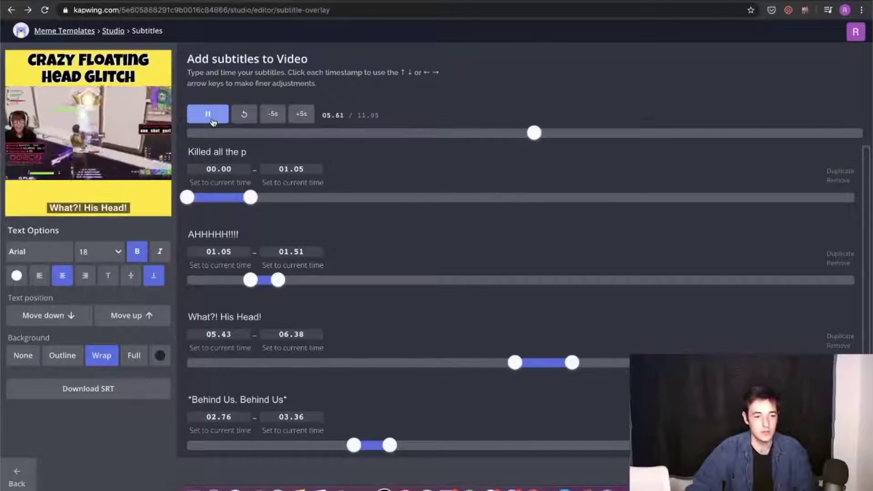
{"action": "left_click", "coordinate": [212, 120]}
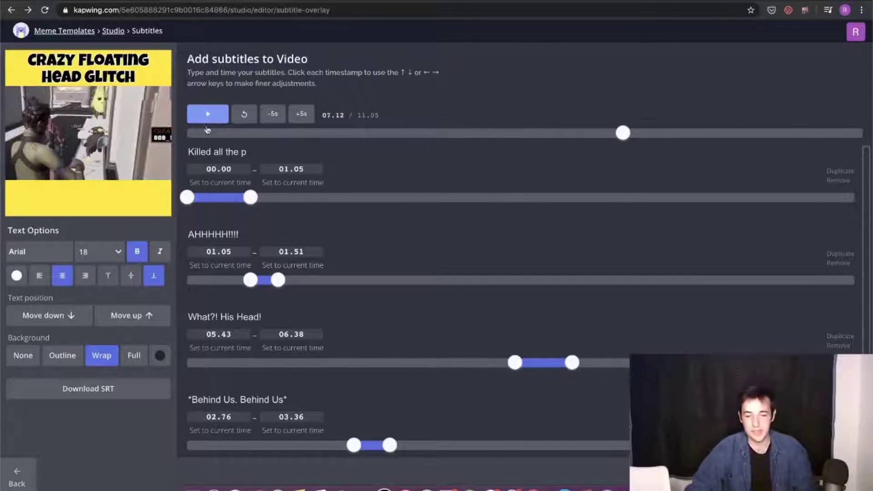
Preview the first subtitle and change the subtitle font to Luckiest Guy.
{"action": "left_click", "coordinate": [200, 133]}
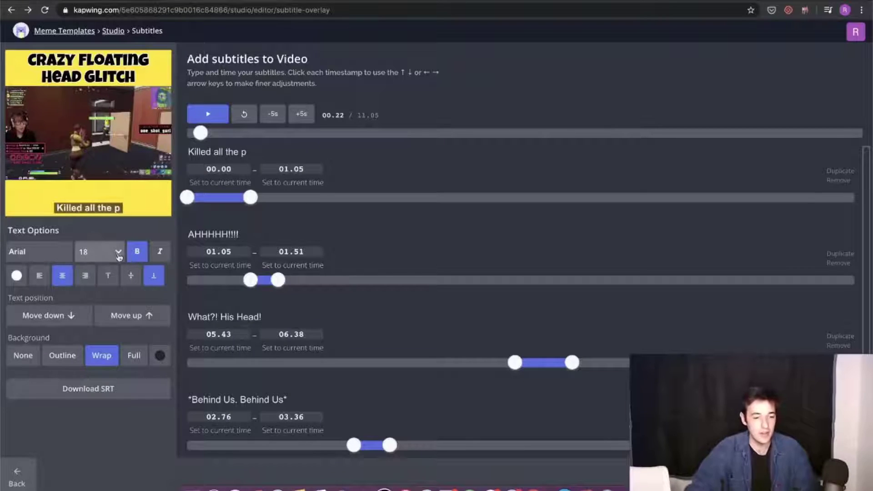
{"action": "left_click", "coordinate": [100, 251]}
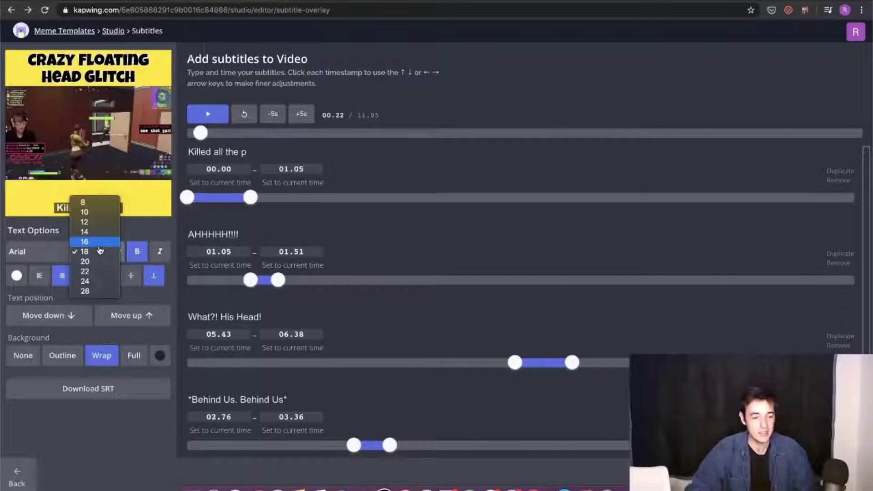
{"action": "left_click", "coordinate": [42, 238]}
{"action": "left_click", "coordinate": [43, 254]}
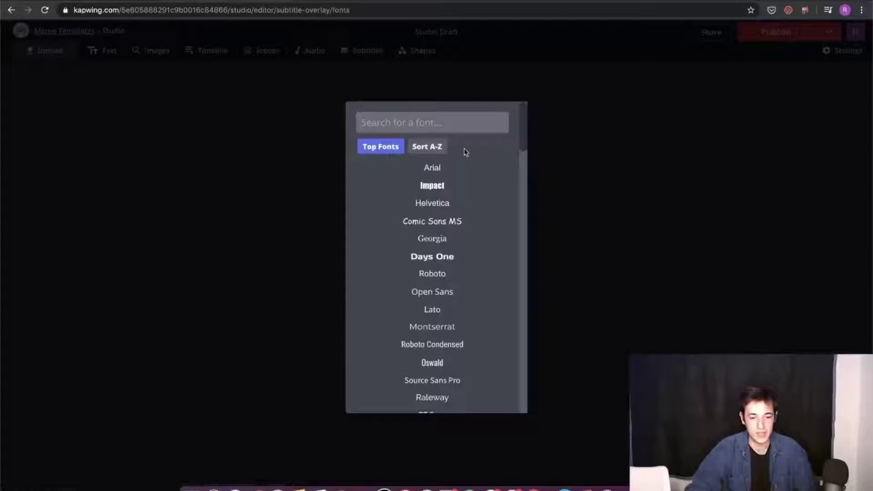
{"action": "left_click", "coordinate": [427, 147]}
{"action": "type", "text": "lucki"}
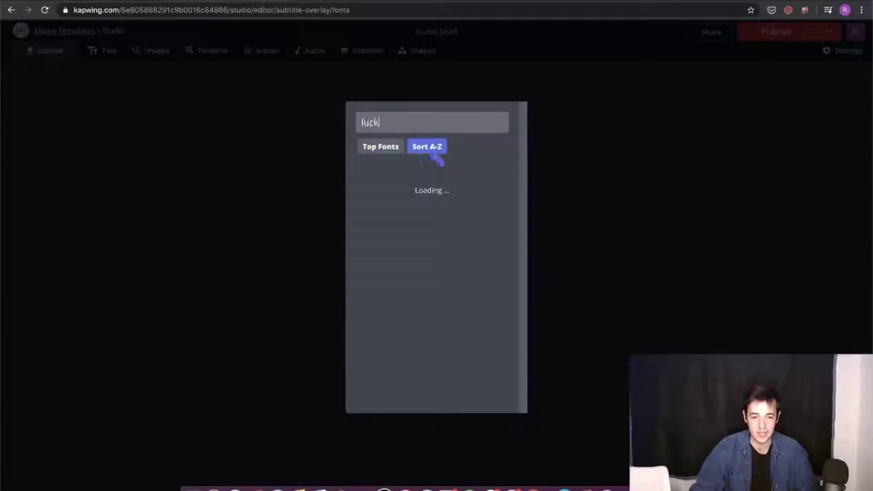
{"action": "left_click", "coordinate": [430, 168]}
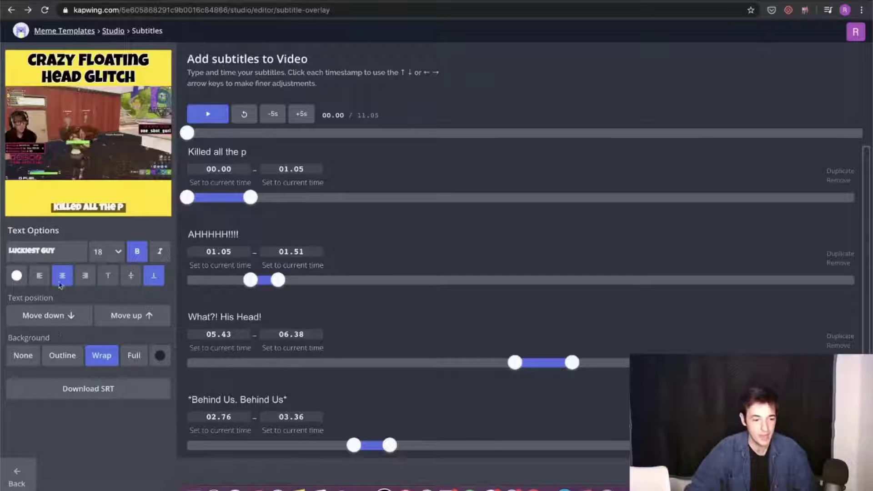
Switch the subtitle background style to Outline and set the subtitle text size to 20.
{"action": "left_click", "coordinate": [15, 358]}
{"action": "left_click", "coordinate": [64, 356]}
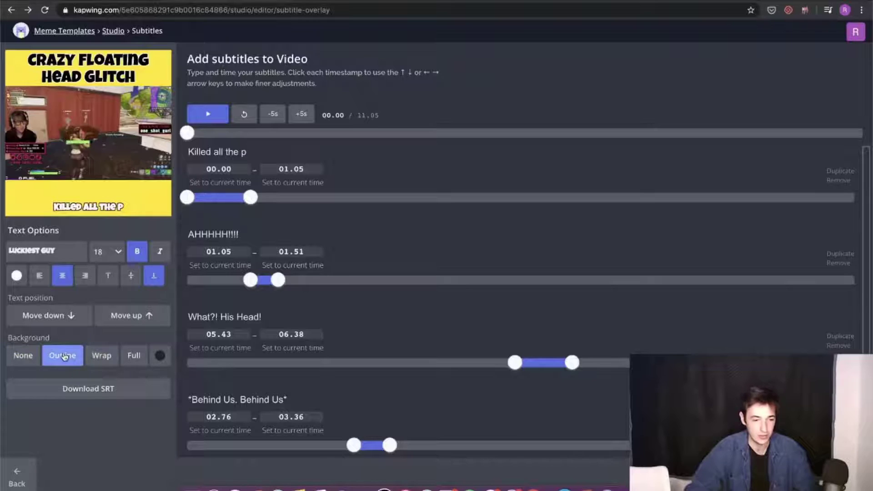
{"action": "left_click", "coordinate": [115, 251]}
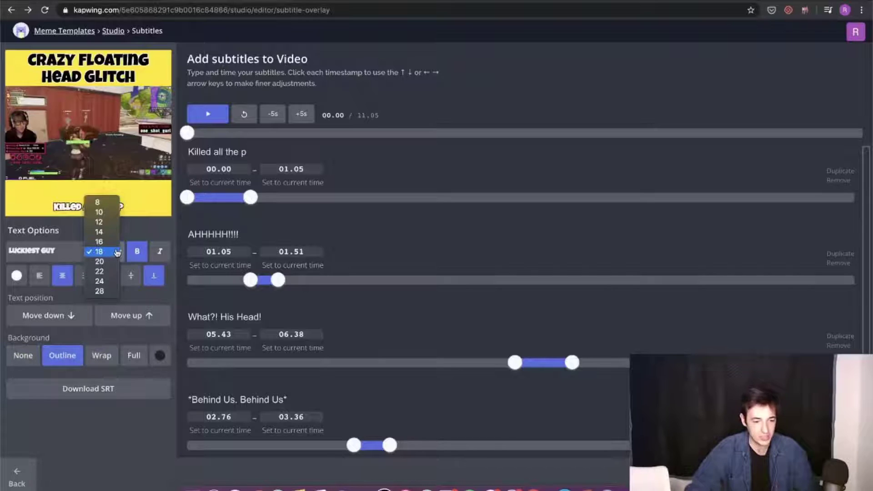
{"action": "left_click", "coordinate": [99, 262]}
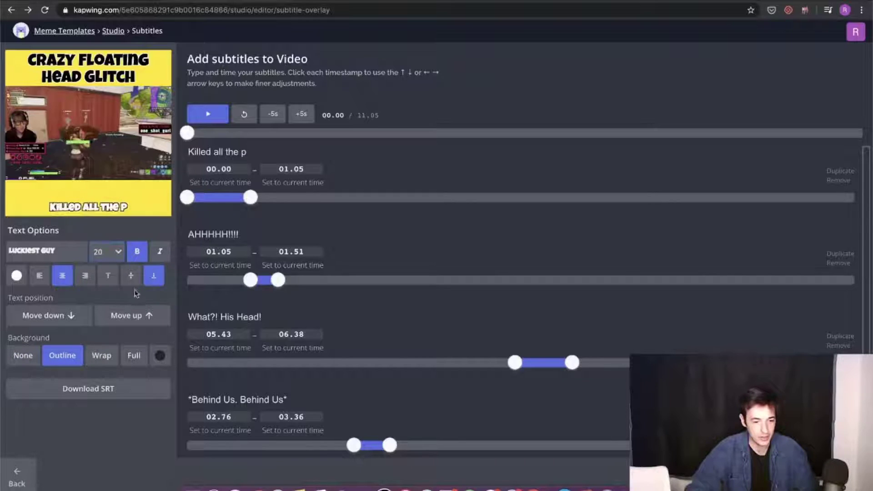
Raise the subtitles to the middle of the yellow band below the video and set their text size to 22.
{"action": "left_click", "coordinate": [127, 318]}
{"action": "left_click", "coordinate": [128, 320]}
{"action": "left_click", "coordinate": [129, 322]}
{"action": "left_click", "coordinate": [129, 322]}
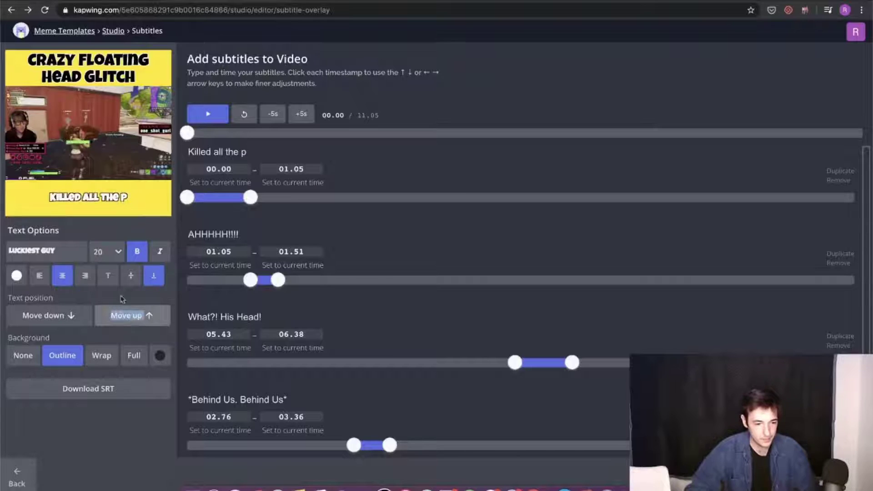
{"action": "left_click", "coordinate": [106, 251]}
{"action": "left_click", "coordinate": [103, 262]}
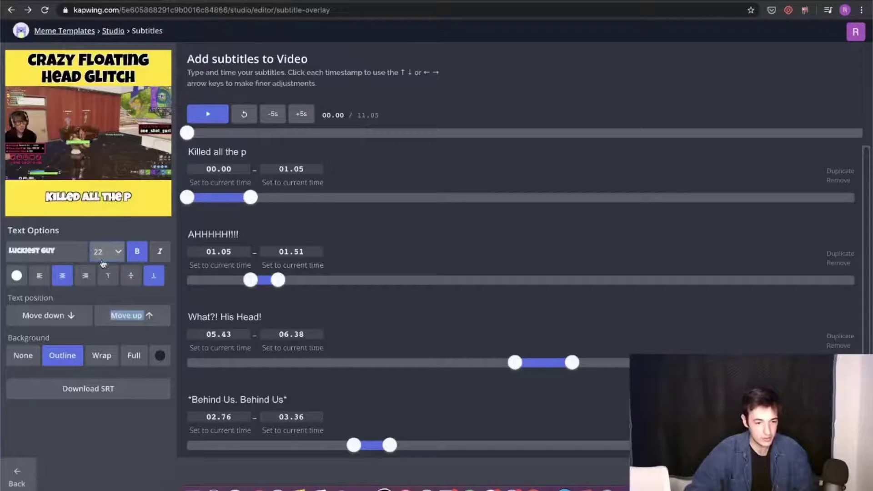
{"action": "left_click", "coordinate": [57, 318]}
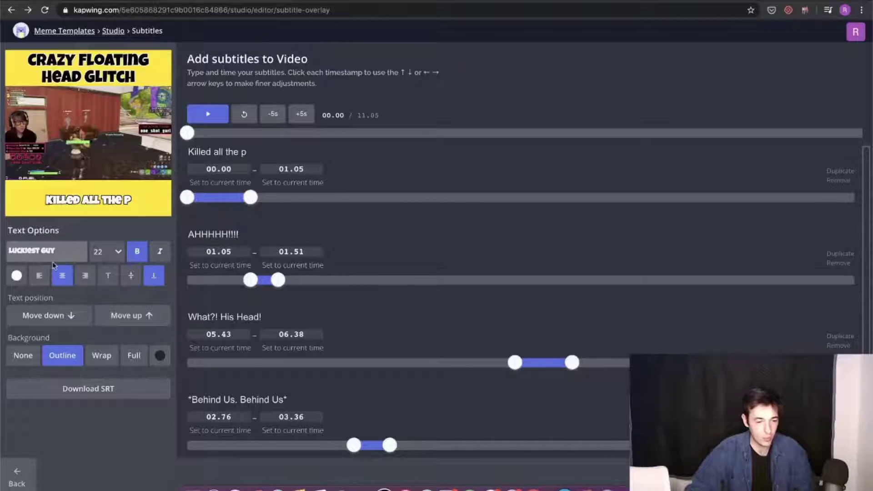
Make the subtitle text black and its outline white.
{"action": "left_click", "coordinate": [16, 275]}
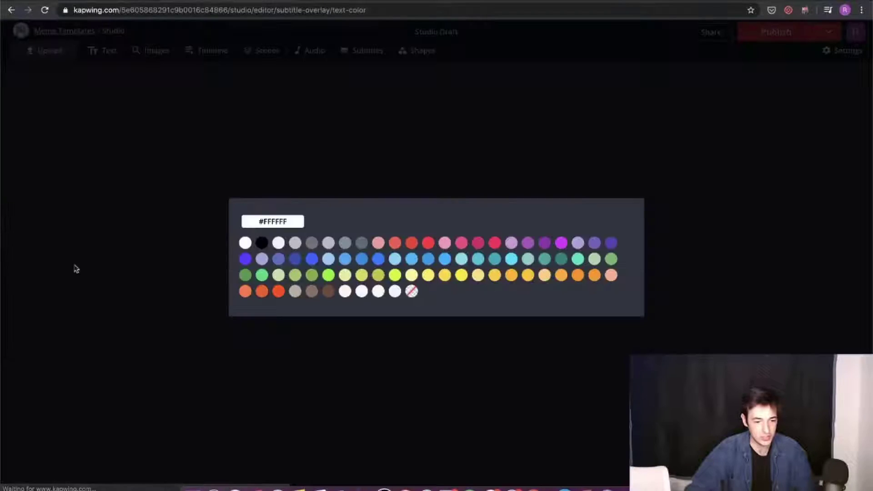
{"action": "left_click", "coordinate": [262, 242]}
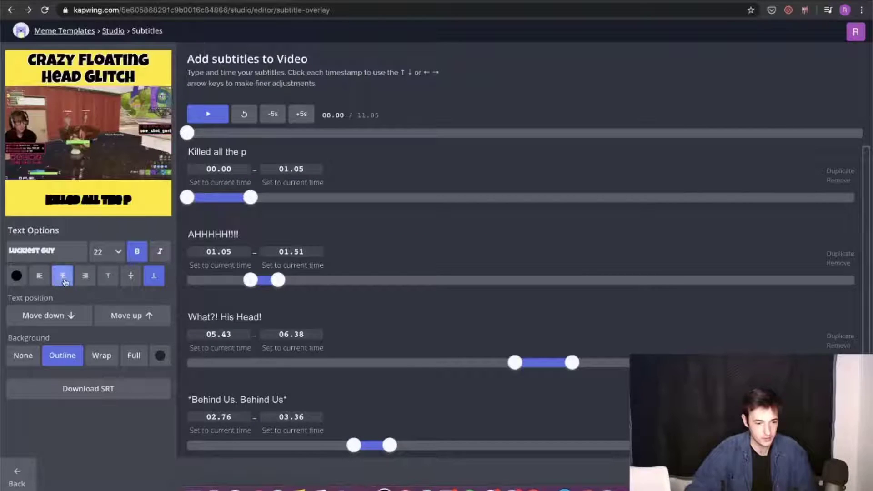
{"action": "left_click", "coordinate": [160, 355]}
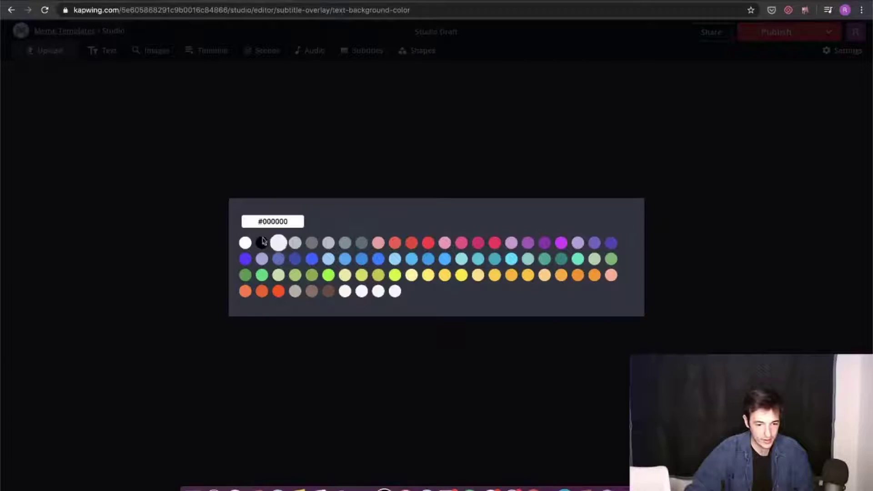
{"action": "left_click", "coordinate": [242, 242]}
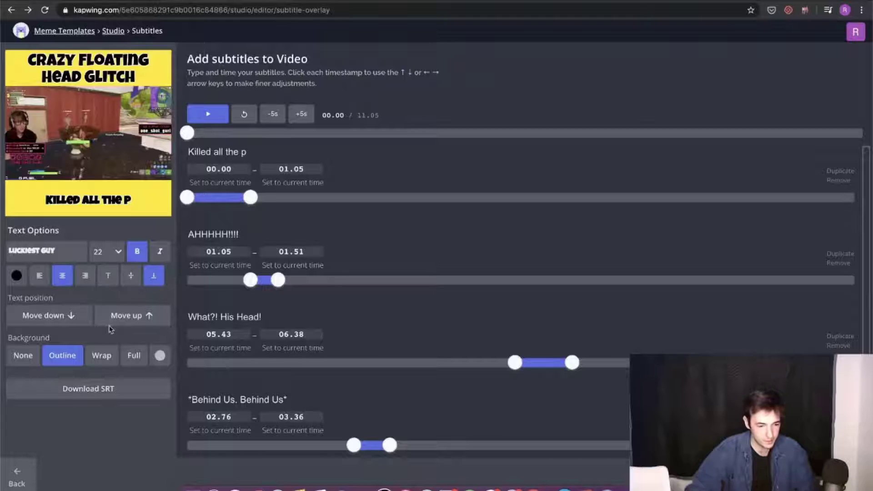
Nudge the subtitles up slightly and set their text size to 24.
{"action": "left_click", "coordinate": [138, 316]}
{"action": "left_click", "coordinate": [104, 252]}
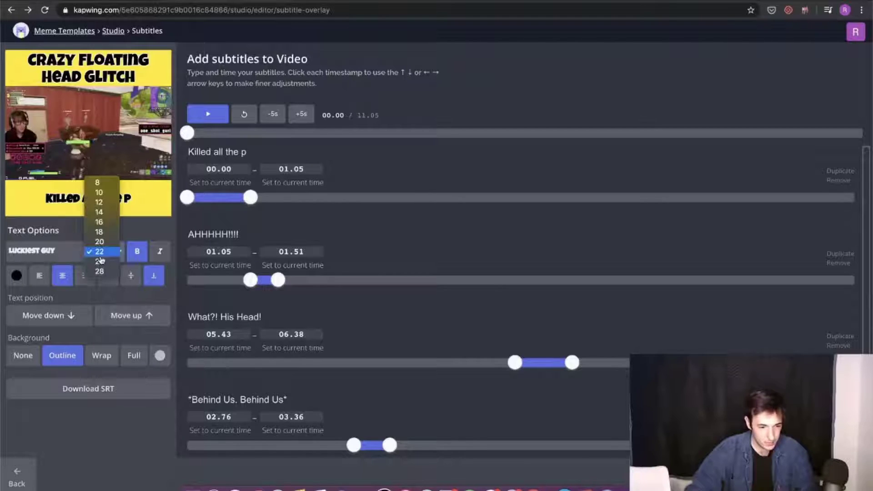
{"action": "left_click", "coordinate": [102, 259]}
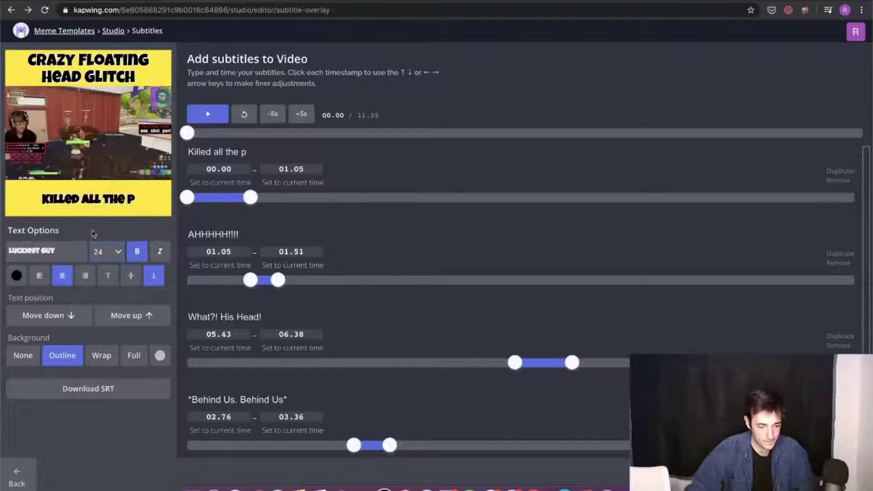
Preview the clip with its styled subtitles, stop playback, and return to the main Studio editor.
{"action": "left_click", "coordinate": [208, 114]}
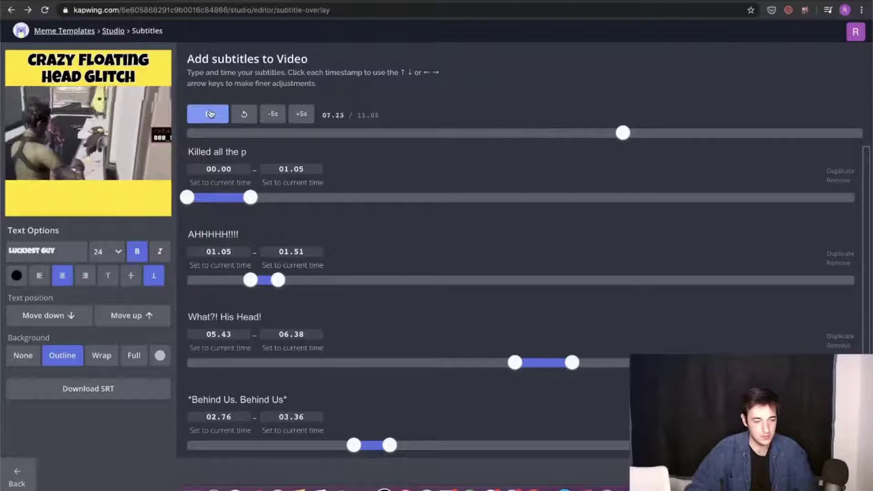
{"action": "left_click", "coordinate": [210, 113]}
{"action": "left_click", "coordinate": [17, 477]}
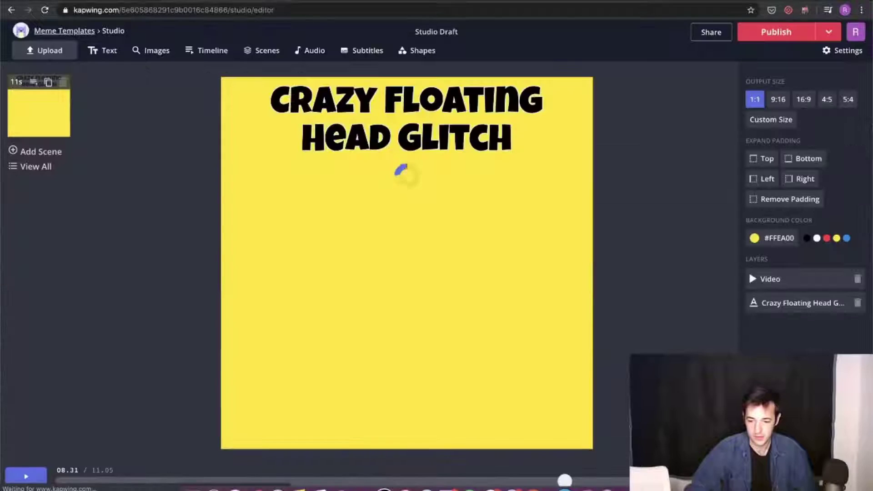
Play the composed video from its beginning in the editor and check the frame showing the "*Behind Us. Behind Us*" subtitle.
{"action": "left_click", "coordinate": [59, 482]}
{"action": "left_click", "coordinate": [24, 481]}
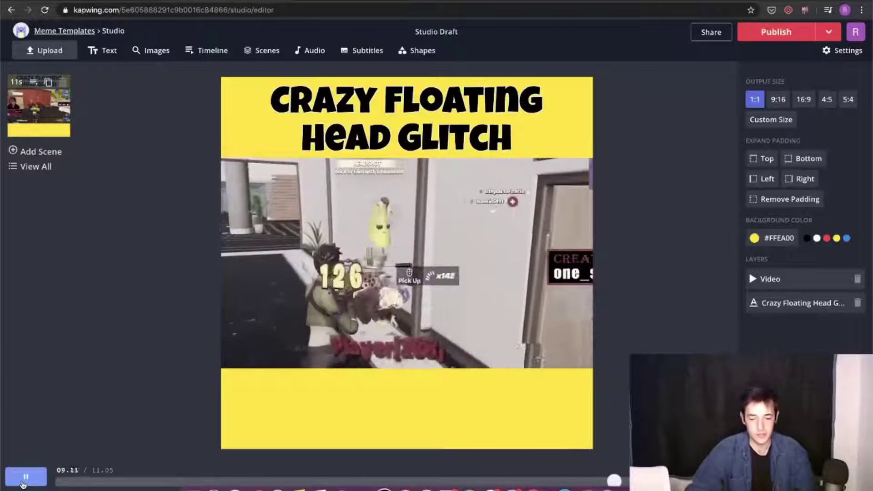
{"action": "left_click", "coordinate": [24, 479]}
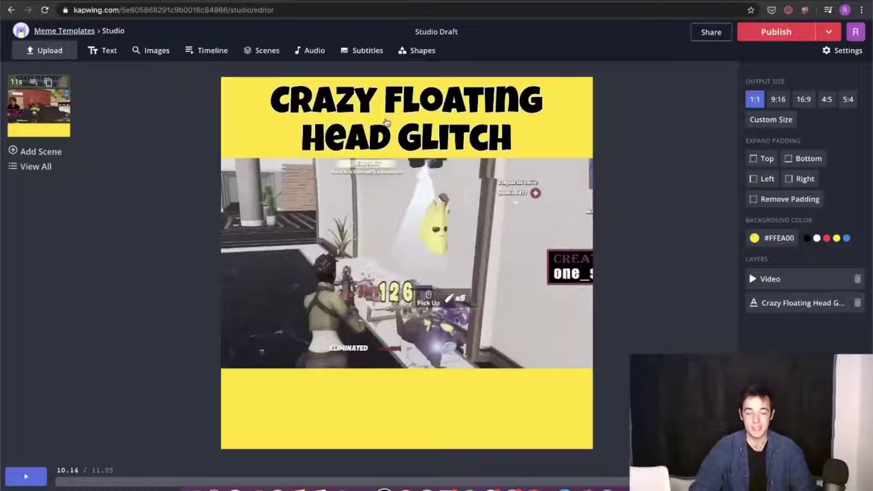
{"action": "left_click", "coordinate": [255, 481]}
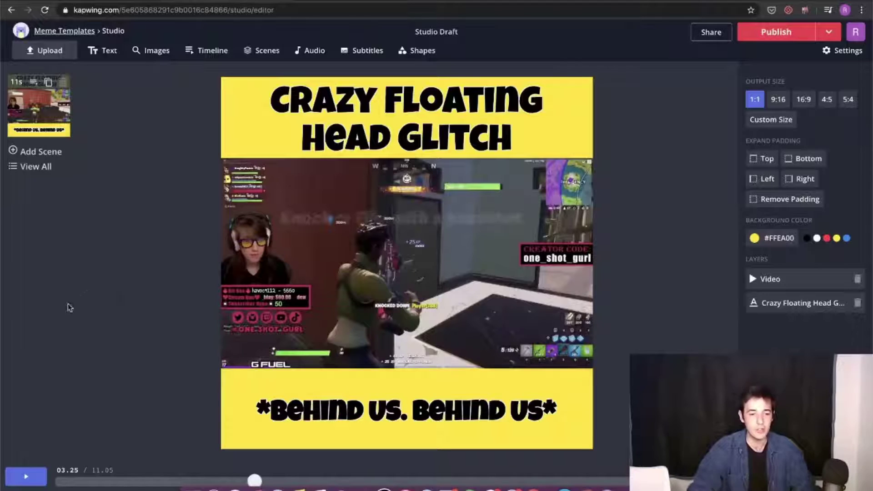
Publish the project and play back the finished video on its page, pausing near the end.
{"action": "left_click", "coordinate": [795, 32]}
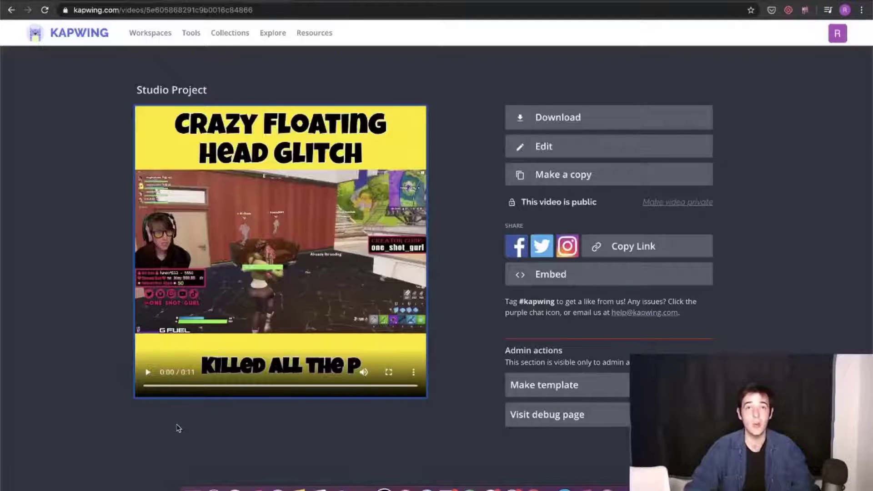
{"action": "left_click", "coordinate": [147, 369]}
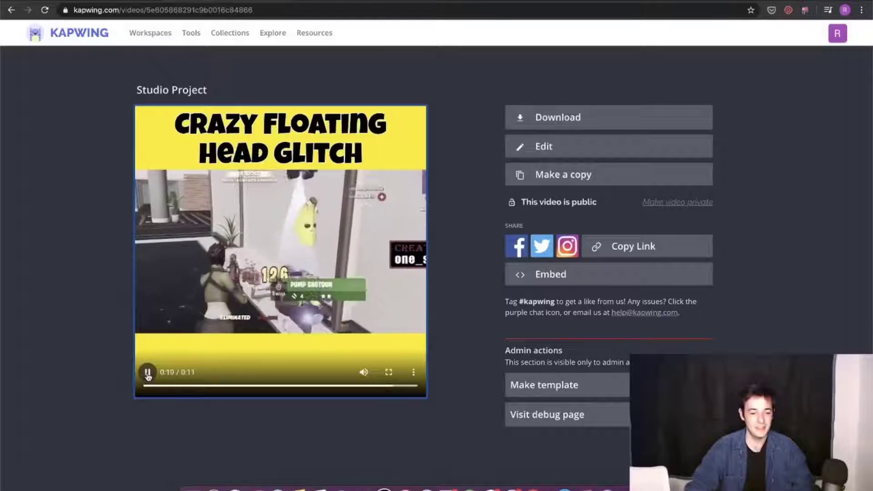
{"action": "left_click", "coordinate": [147, 373]}
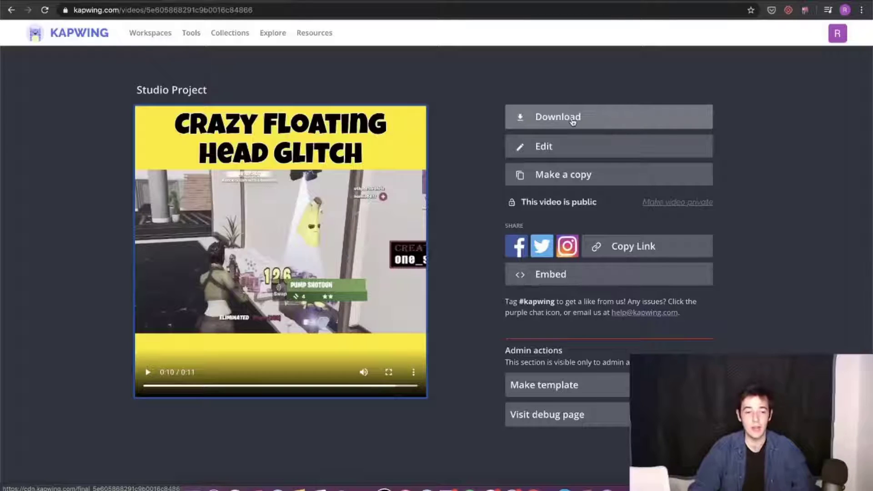
{"action": "left_click", "coordinate": [233, 10]}
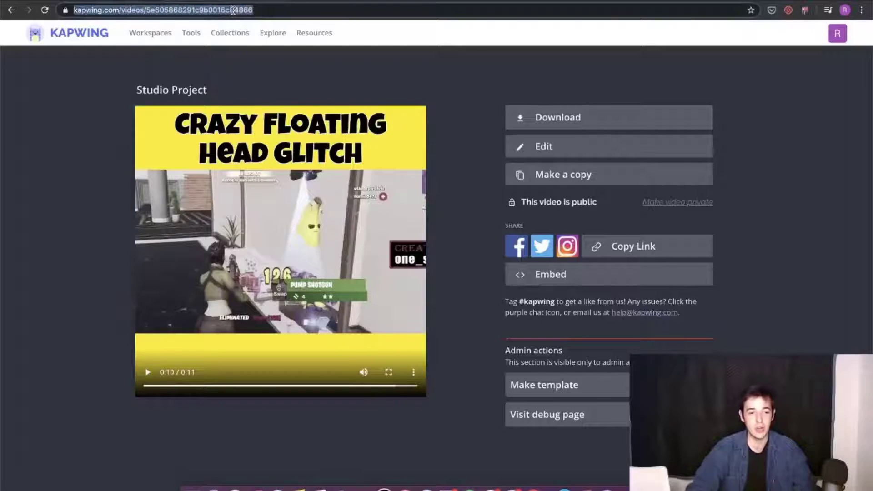
{"action": "left_click", "coordinate": [328, 69]}
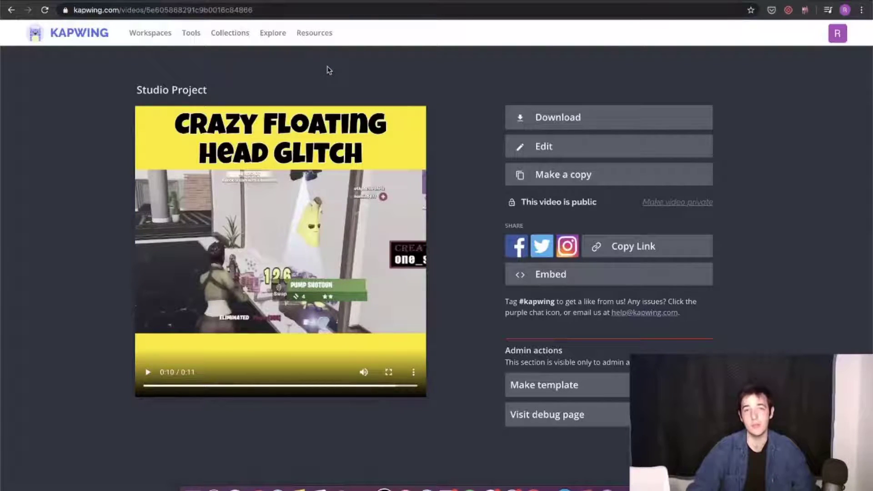